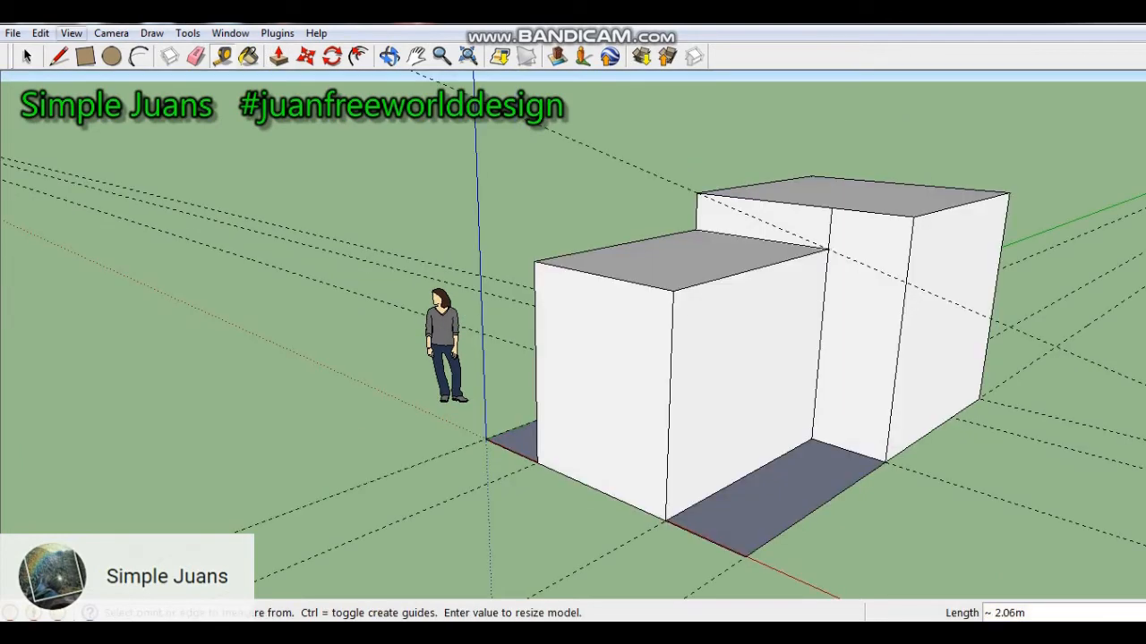
# Draw the slope line across the taller block's side and push away the upper wedge about 3.01 m to leave a slanted top.
pyautogui.click(698, 192)
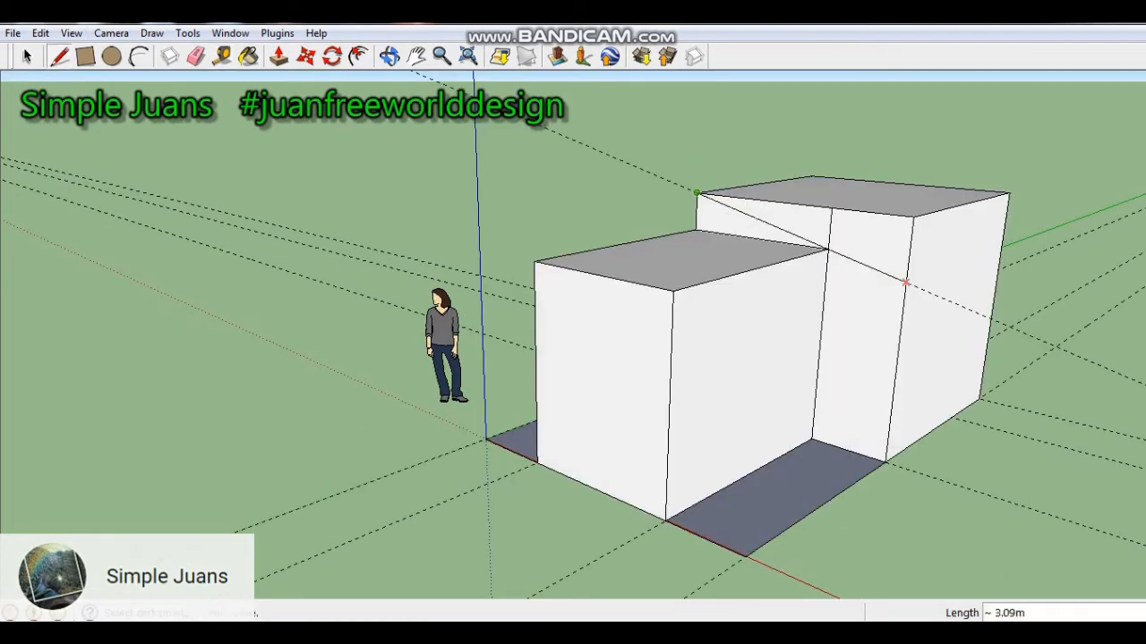
pyautogui.click(278, 56)
pyautogui.click(872, 244)
pyautogui.click(1008, 193)
pyautogui.click(788, 215)
pyautogui.click(813, 178)
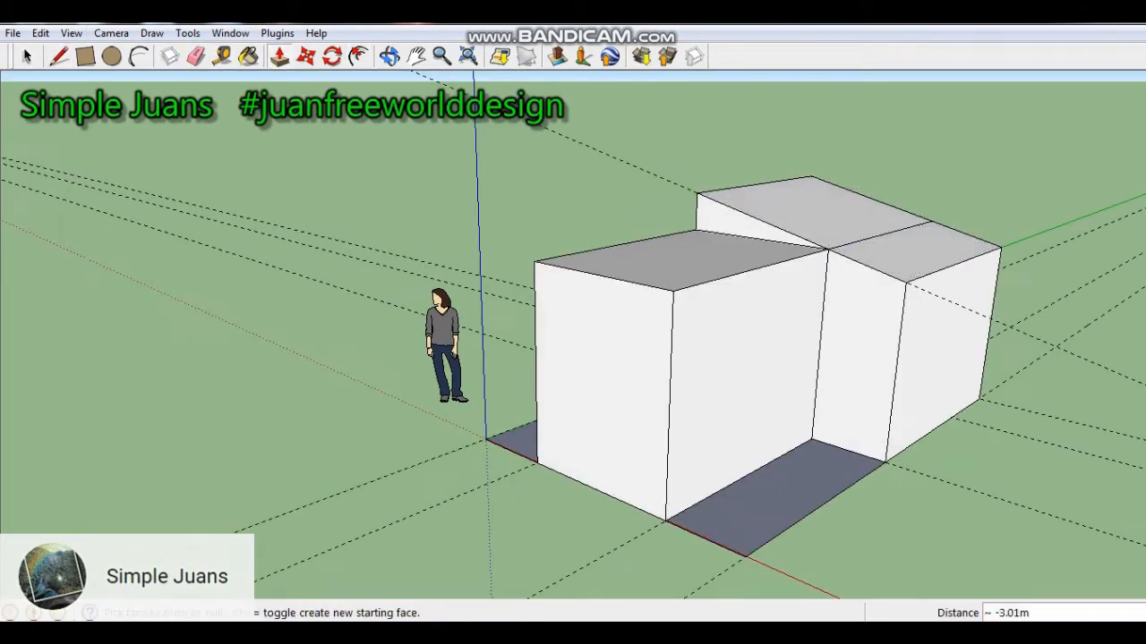
# Pull the thin roof strip at the low end of the sloped block outward 1.00 m as an overhang.
pyautogui.moveTo(806, 296); pyautogui.dragTo(394, 206, button='middle')
pyautogui.press('t')
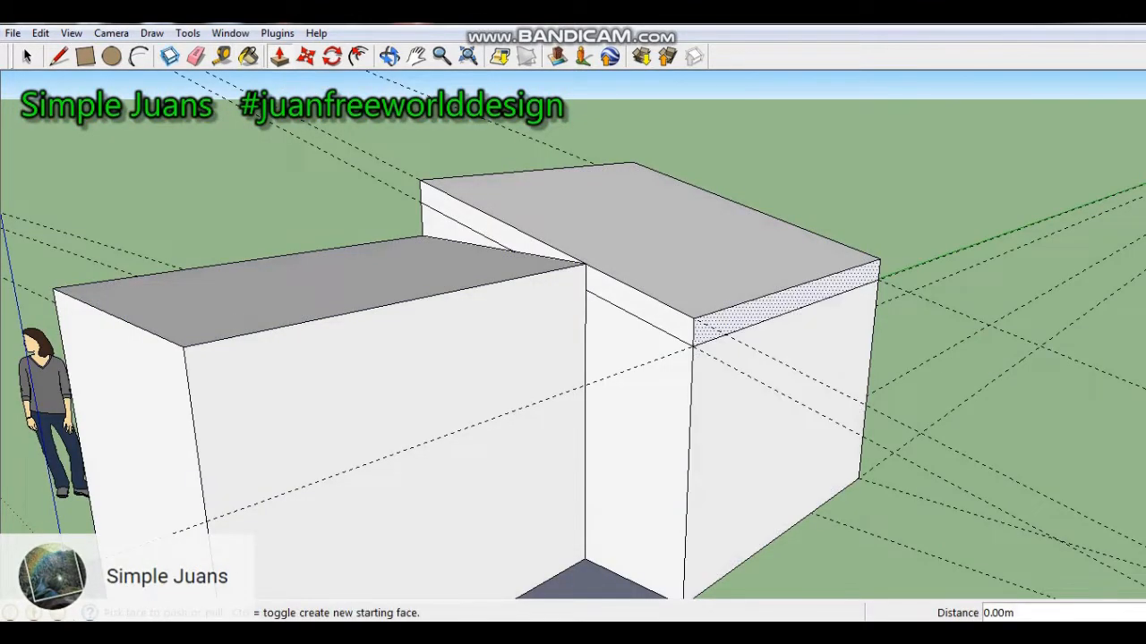
pyautogui.click(780, 304)
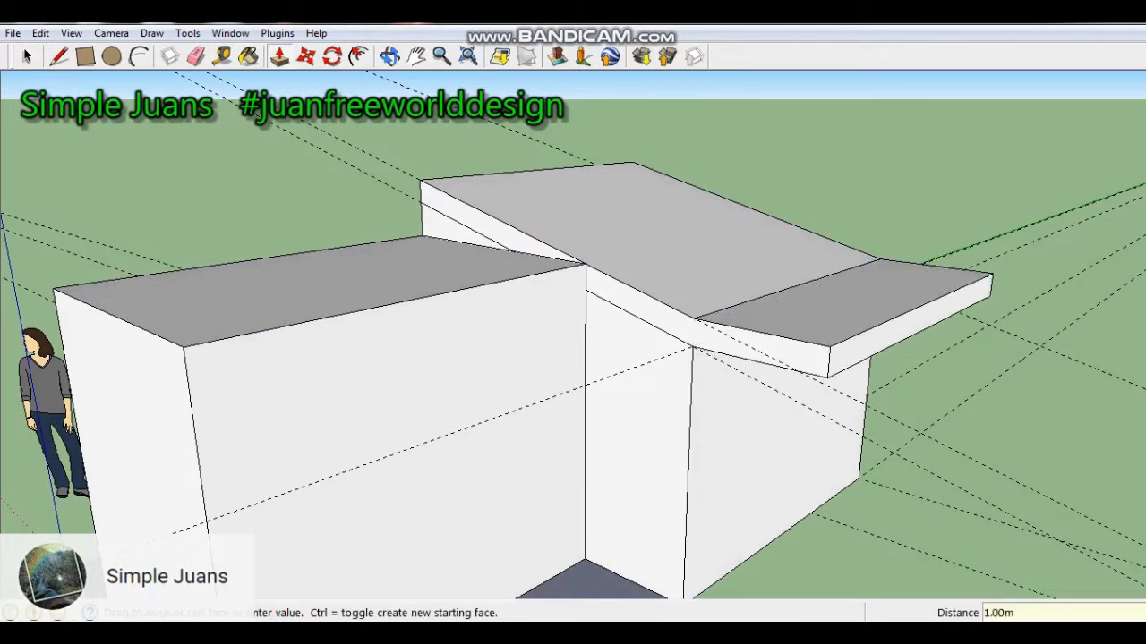
pyautogui.scroll(-2, 895, 358)
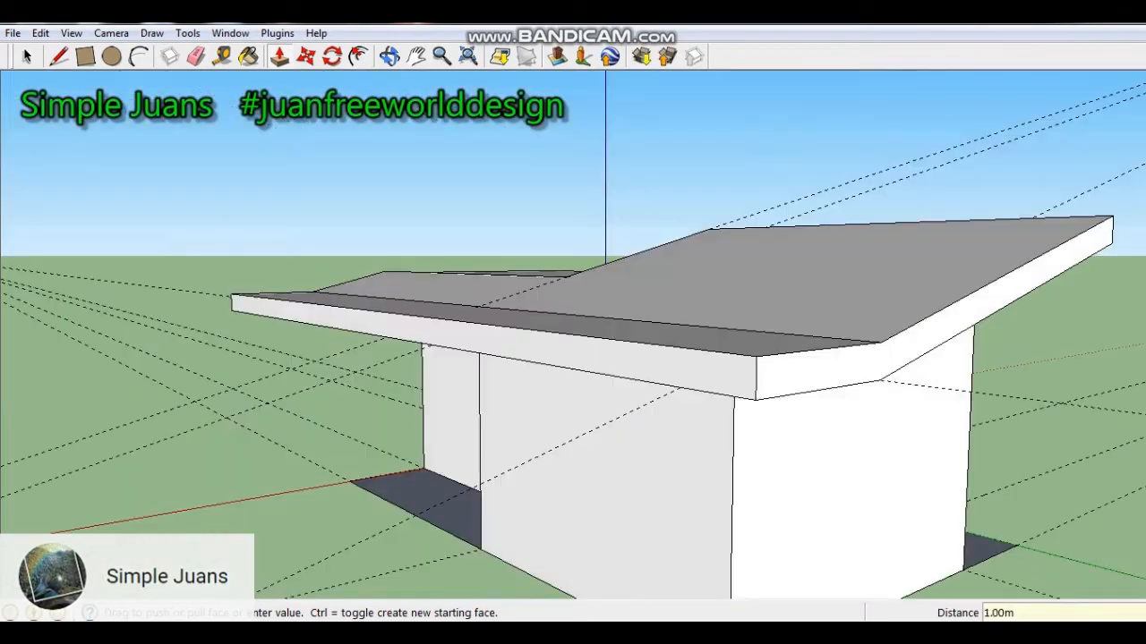
# Mark the roof thickness just below the lower block's top and pull its end strip outward as an overhang.
pyautogui.click(389, 56)
pyautogui.moveTo(572, 268); pyautogui.dragTo(1143, 474)
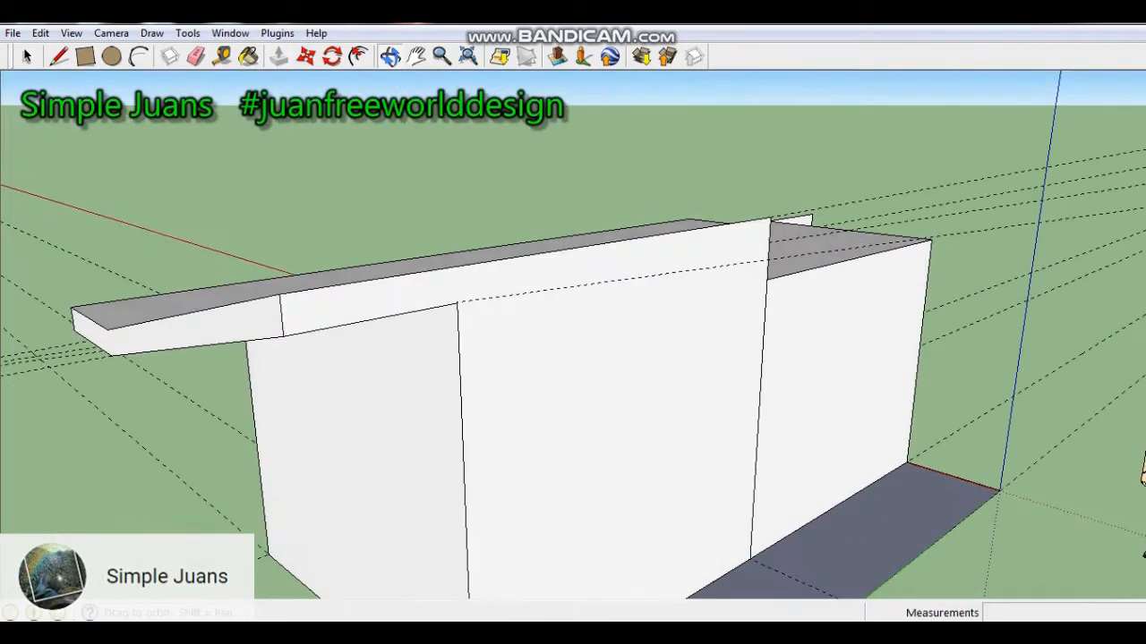
pyautogui.click(458, 302)
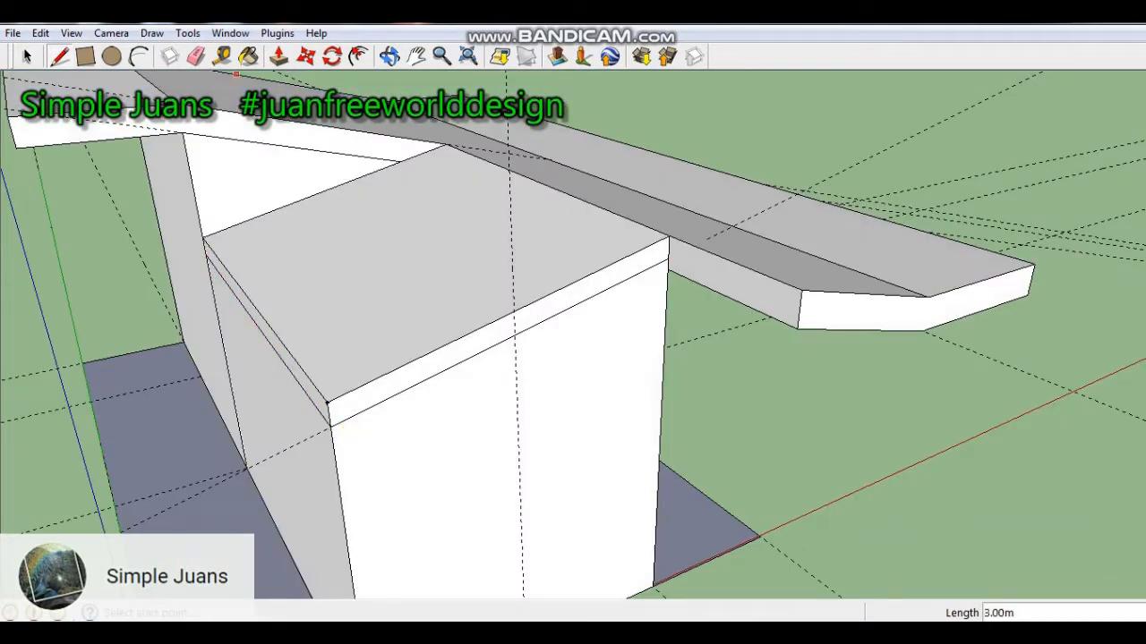
pyautogui.click(279, 56)
pyautogui.click(537, 313)
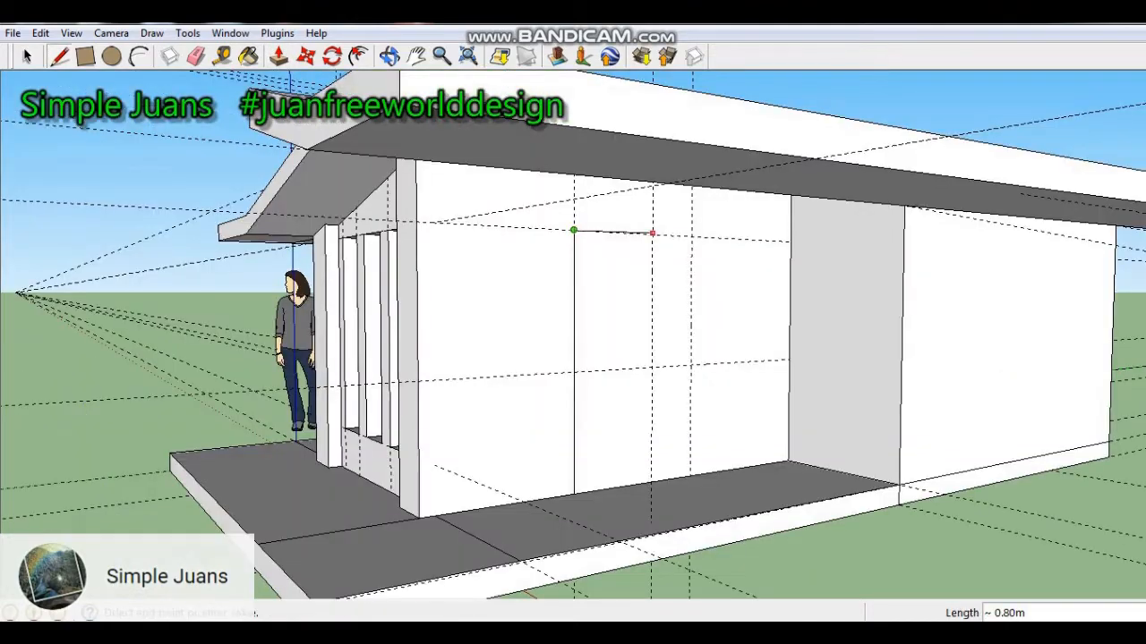
# Offset the front door's outline inward by 0.15 m to form its inner panel.
pyautogui.scroll(10, 573, 335)
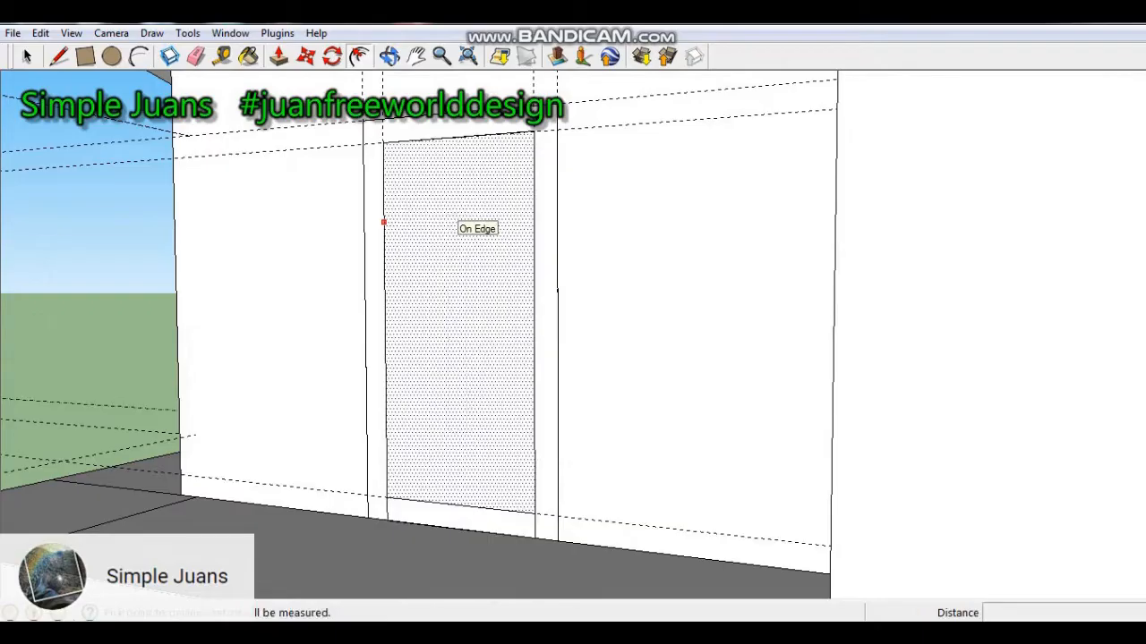
pyautogui.click(383, 221)
pyautogui.write('.15')
pyautogui.press('Return')
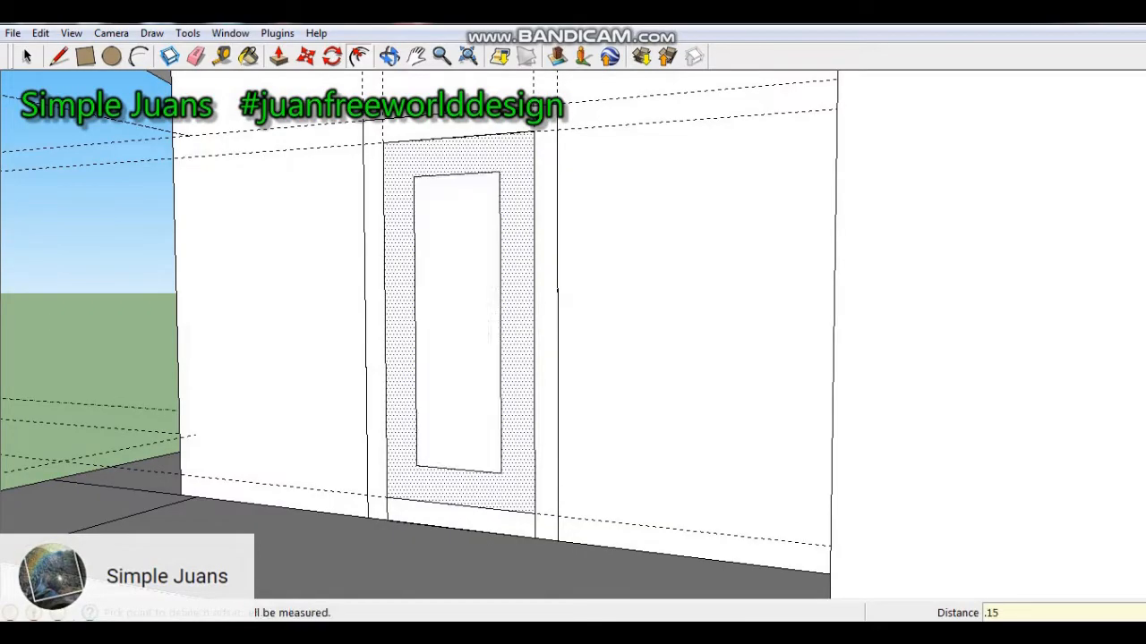
pyautogui.press('t')
pyautogui.click(455, 175)
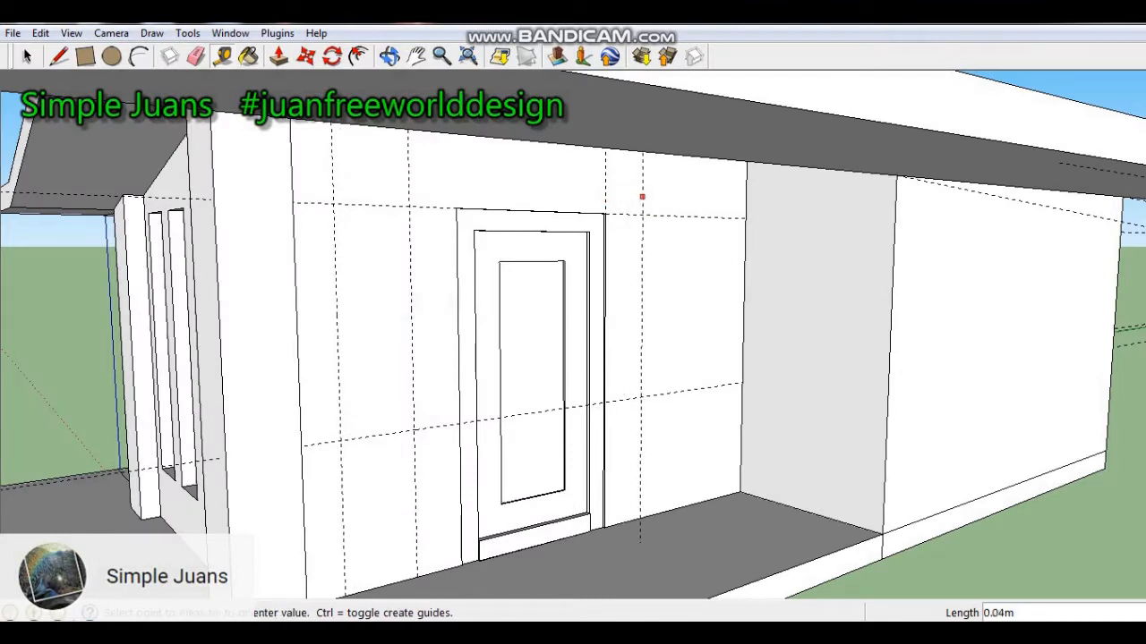
# Draw a narrow window on each side of the front door and offset both outlines inward to form frames.
pyautogui.click(704, 197)
pyautogui.press('r')
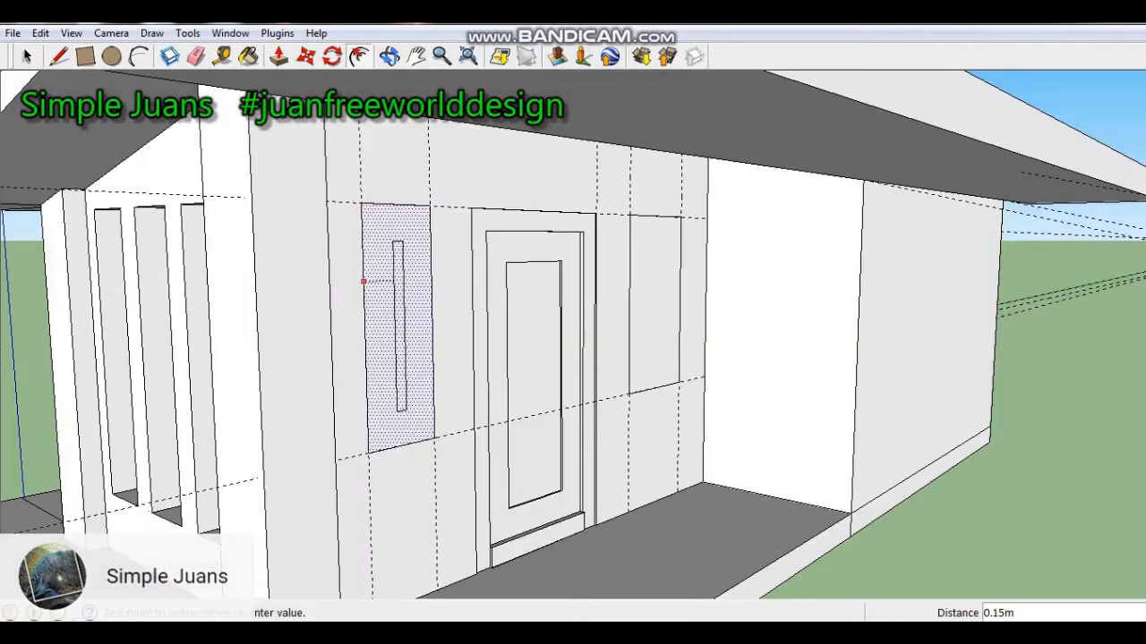
pyautogui.press('Return')
pyautogui.click(680, 265)
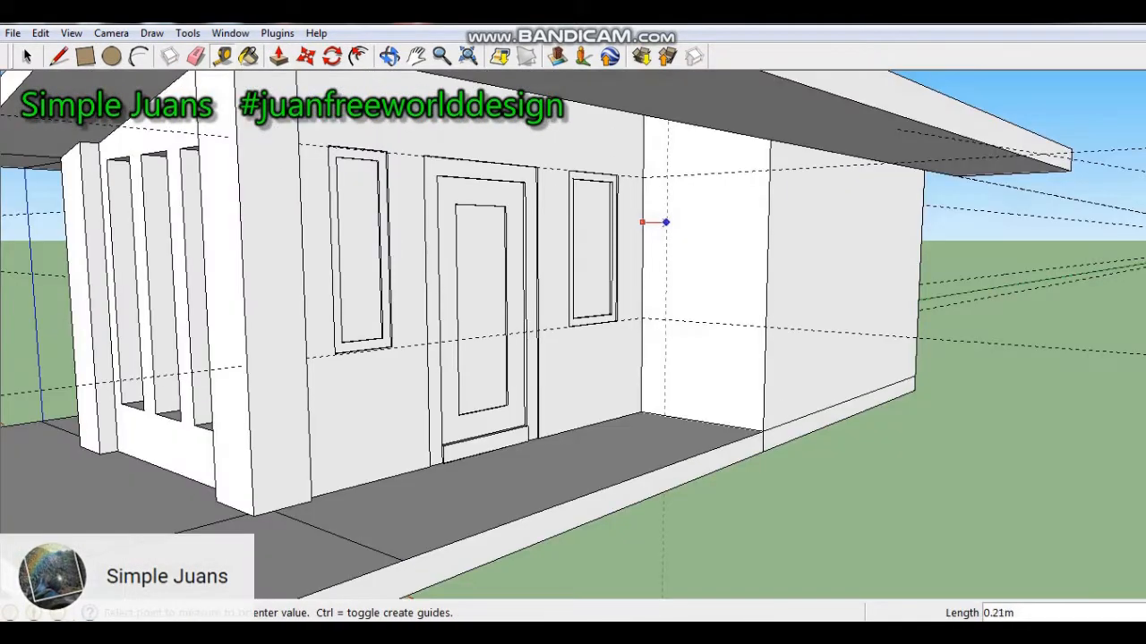
# Lay out a narrow window on the short wall adjoining the front door wall and give it a recessed frame with a 0.05 m offset.
pyautogui.moveTo(343, 148); pyautogui.dragTo(393, 151, button='middle')
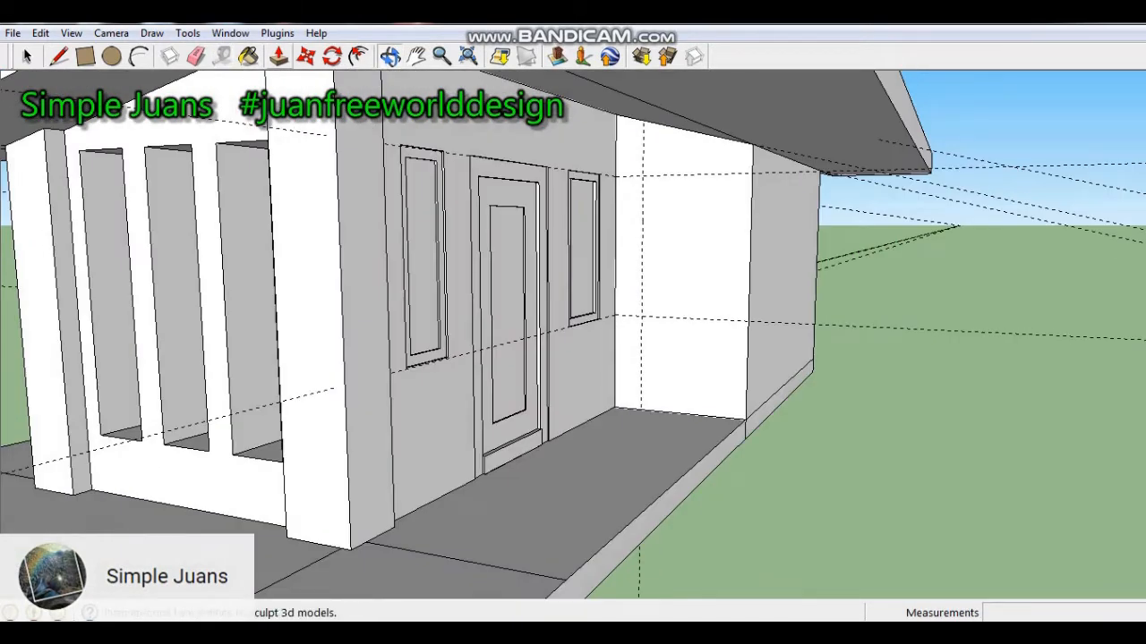
pyautogui.click(222, 56)
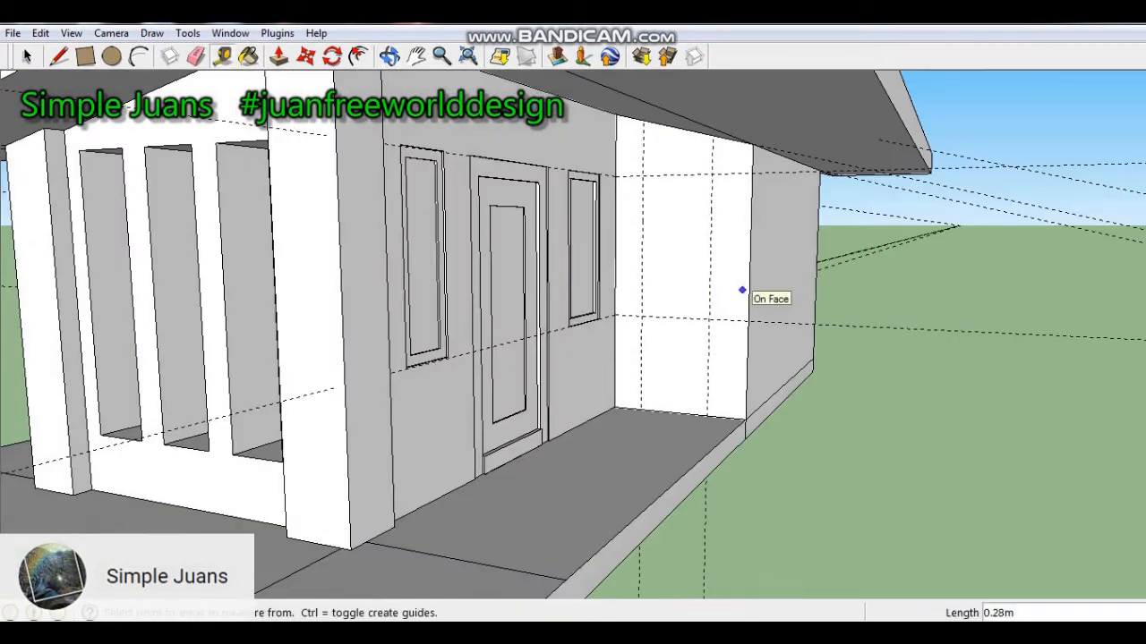
pyautogui.press('f')
pyautogui.scroll(5, 733, 290)
pyautogui.write('.0')
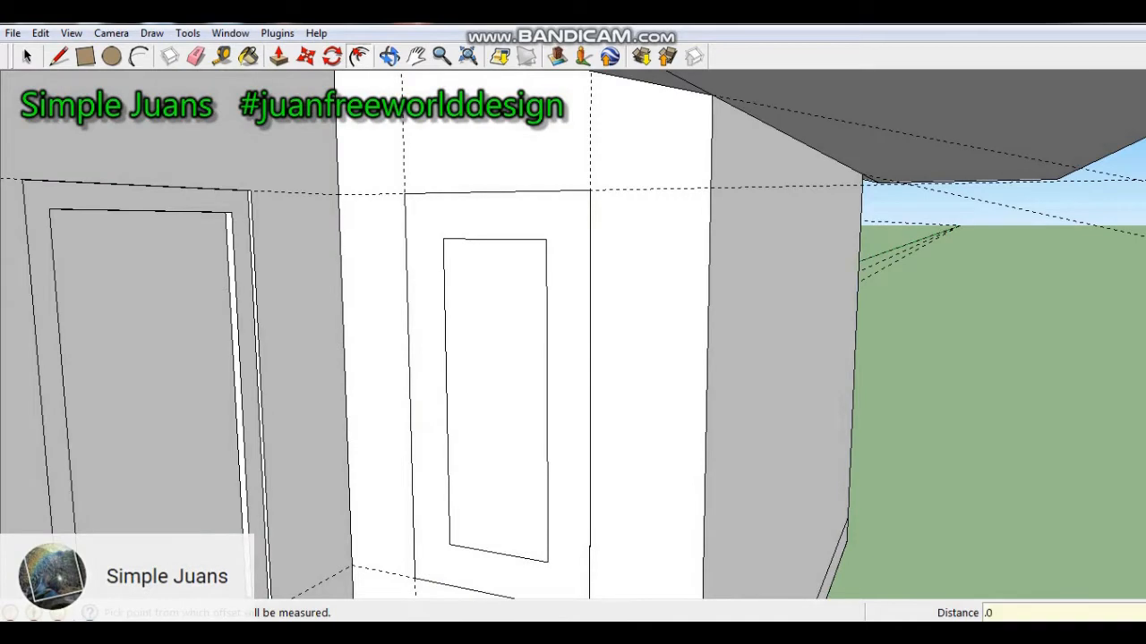
pyautogui.write('5')
pyautogui.press('Return')
pyautogui.press('p')
pyautogui.click(408, 195)
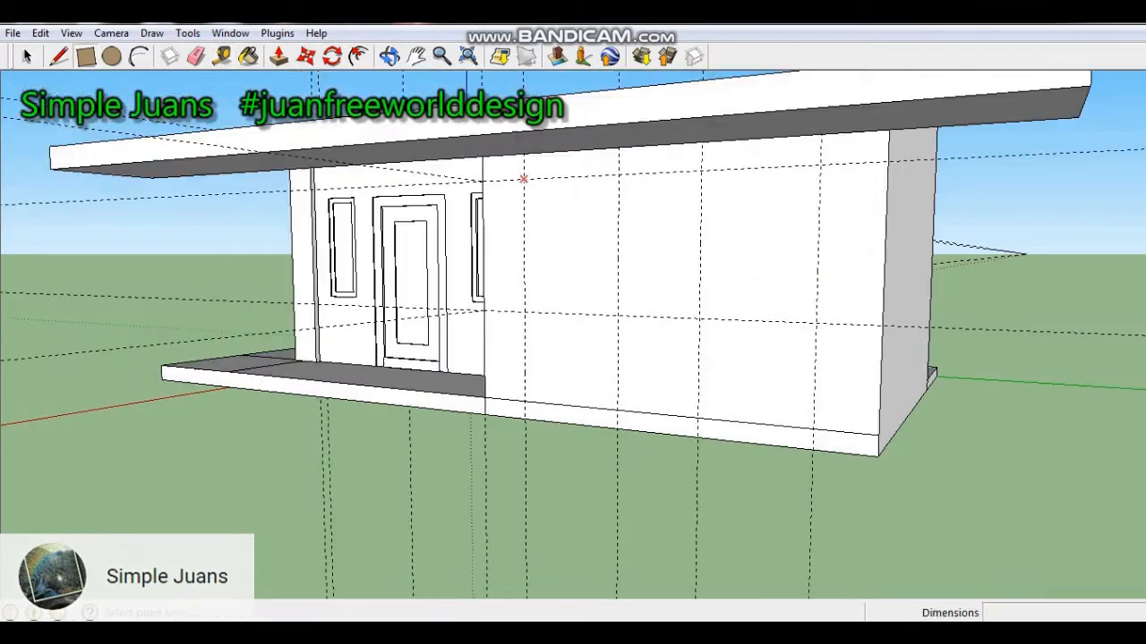
# Draw two window rectangles on the long wall beside the porch and offset each outline inward by 0.05 m.
pyautogui.click(523, 179)
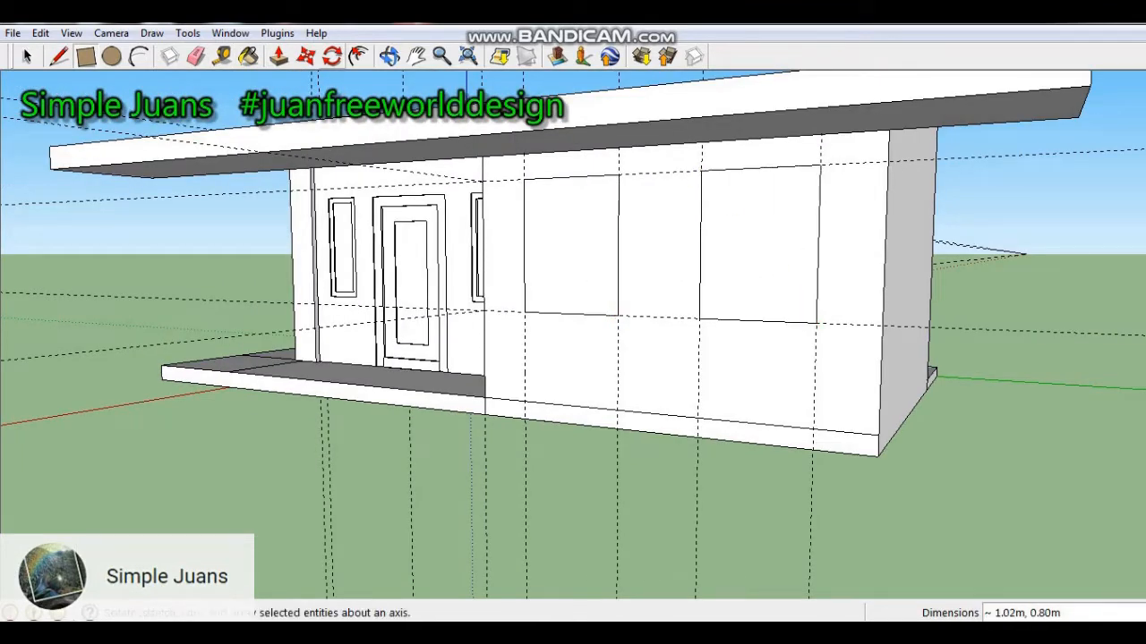
pyautogui.click(358, 57)
pyautogui.click(580, 177)
pyautogui.write('.05')
pyautogui.press('Return')
pyautogui.click(757, 168)
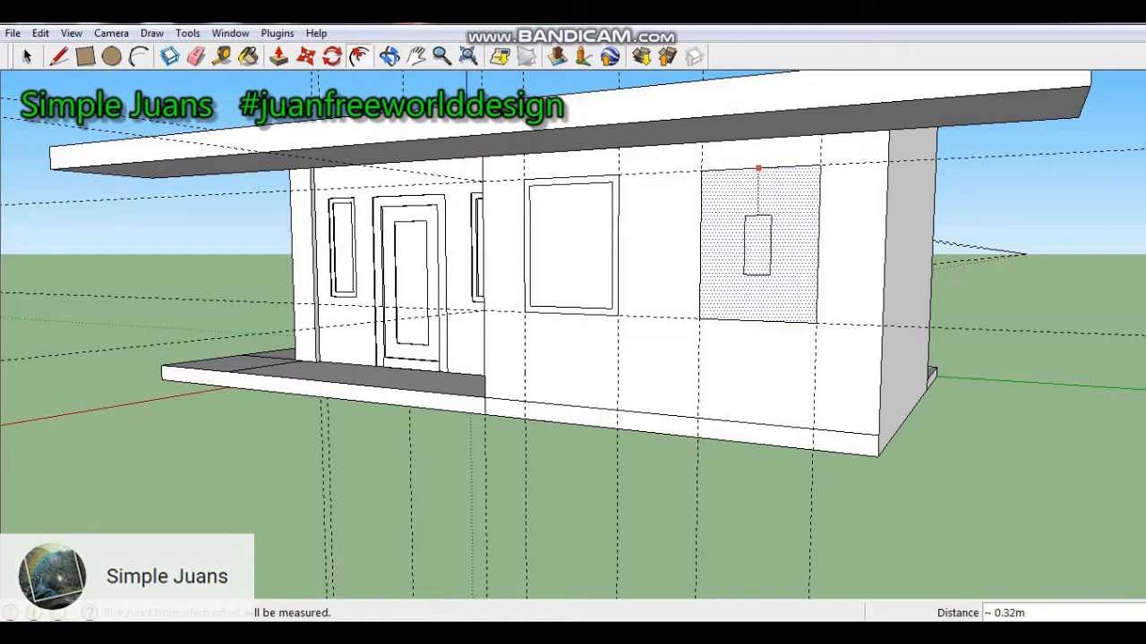
pyautogui.write('.05')
pyautogui.press('Return')
# Place a vertical guide 0.1 m inside the edge of the door outline on the opposite wall.
pyautogui.moveTo(761, 358); pyautogui.dragTo(644, 335, button='middle')
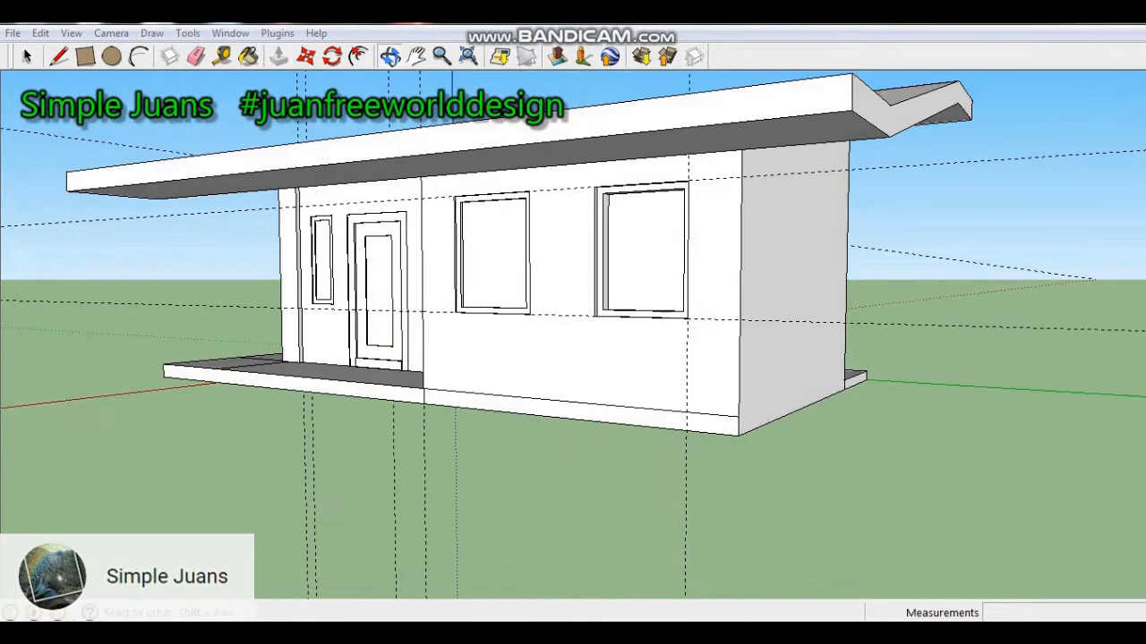
pyautogui.moveTo(806, 376); pyautogui.dragTo(573, 465, button='middle')
pyautogui.click(222, 57)
pyautogui.moveTo(1011, 484); pyautogui.dragTo(793, 539, button='middle')
pyautogui.click(329, 297)
pyautogui.write('.1')
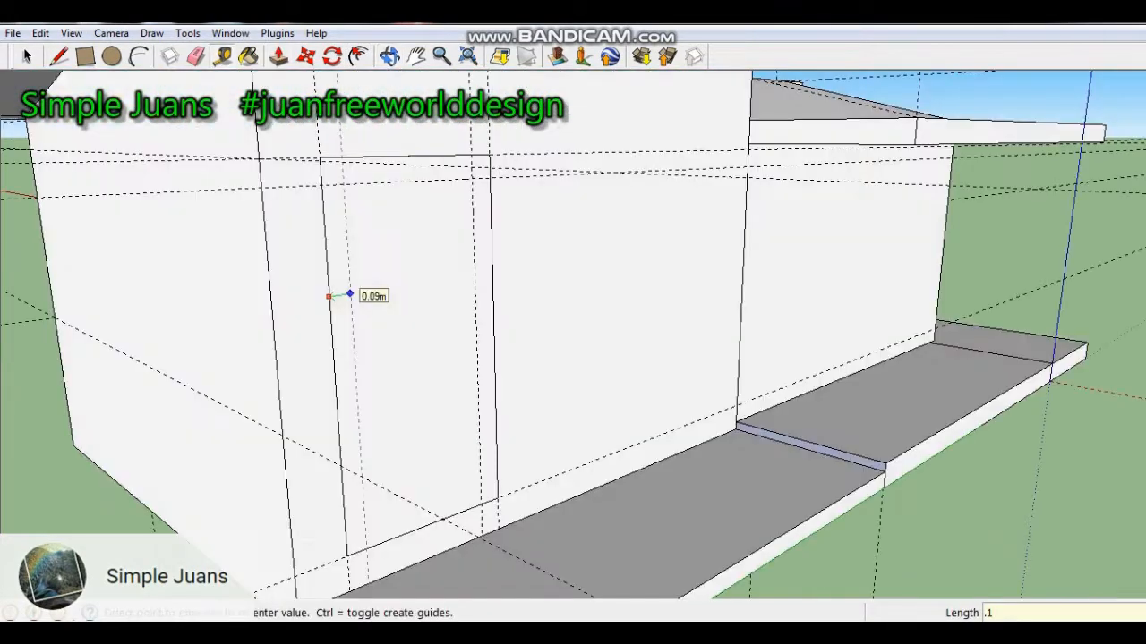
pyautogui.press('Return')
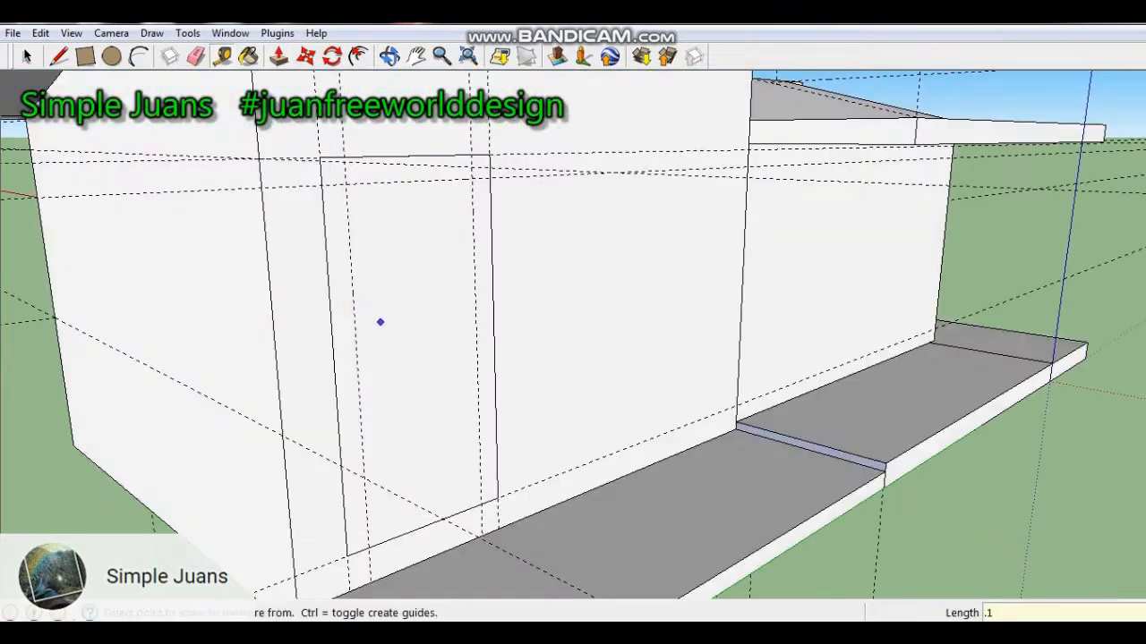
# Recess this door's frame by 0.03 m and push its inner panel by 0.01 m.
pyautogui.scroll(1, 404, 195)
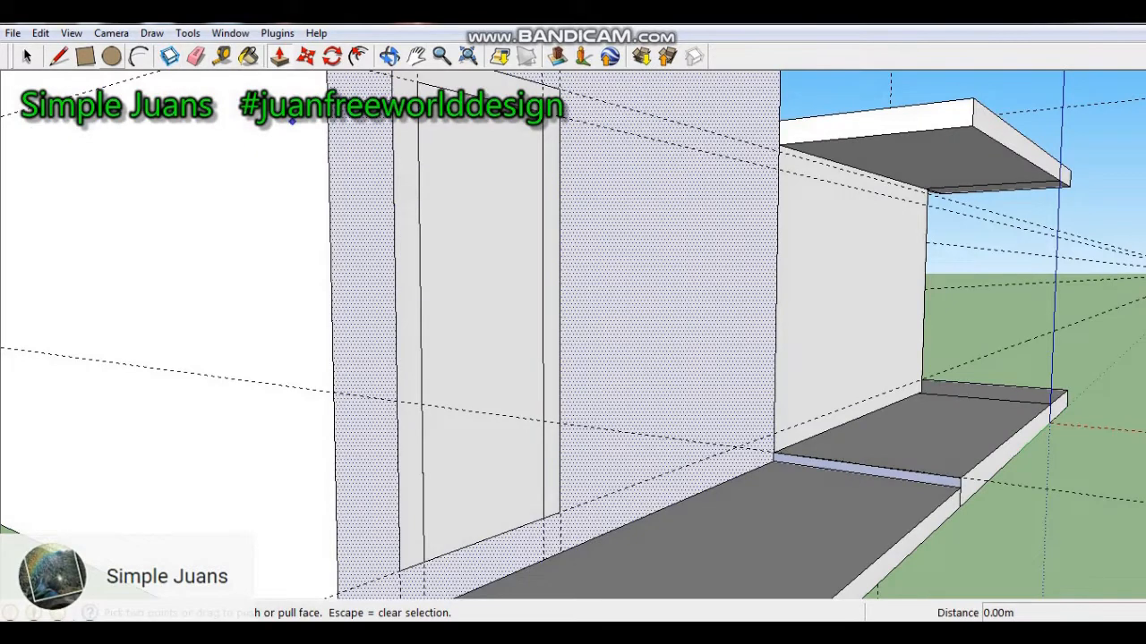
pyautogui.click(406, 161)
pyautogui.click(544, 516)
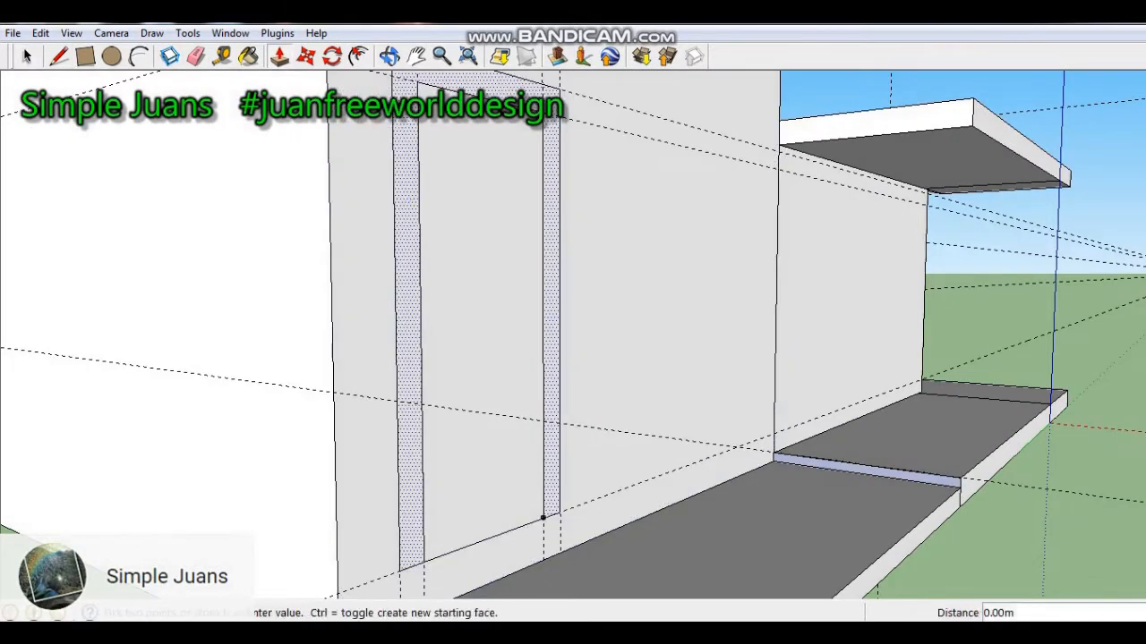
pyautogui.write('.03')
pyautogui.press('Return')
pyautogui.scroll(1, 557, 118)
pyautogui.click(484, 268)
pyautogui.write('-.01')
pyautogui.press('Return')
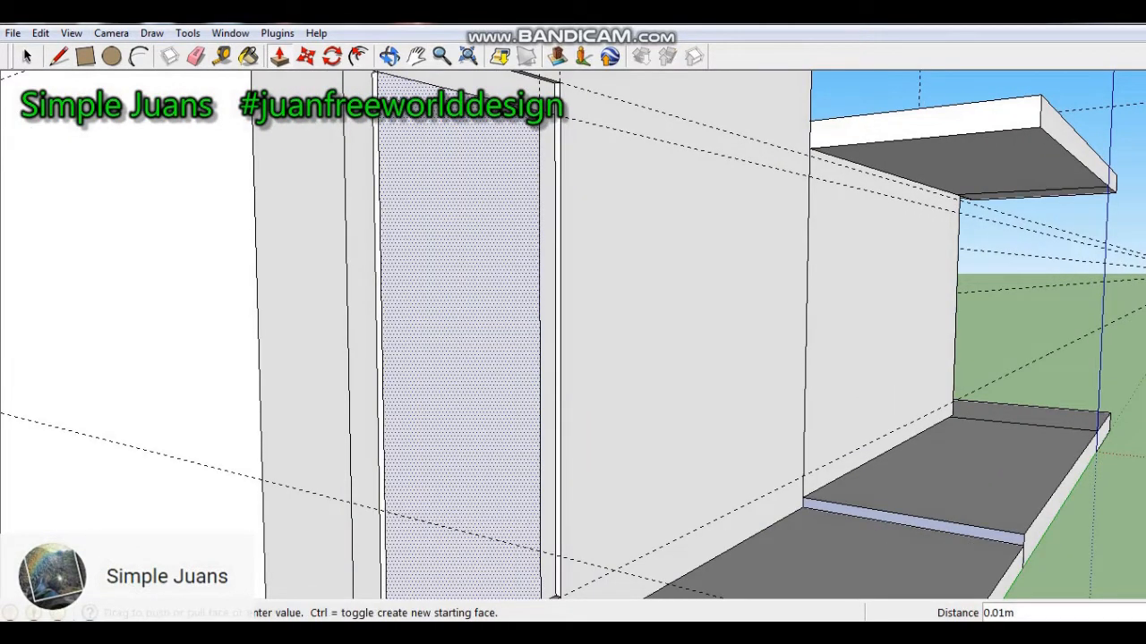
# Draw a window about 1.42 by 1.02 m beside this door and two upper windows, offsetting their outlines inward by 0.05 m.
pyautogui.scroll(-2, 573, 331)
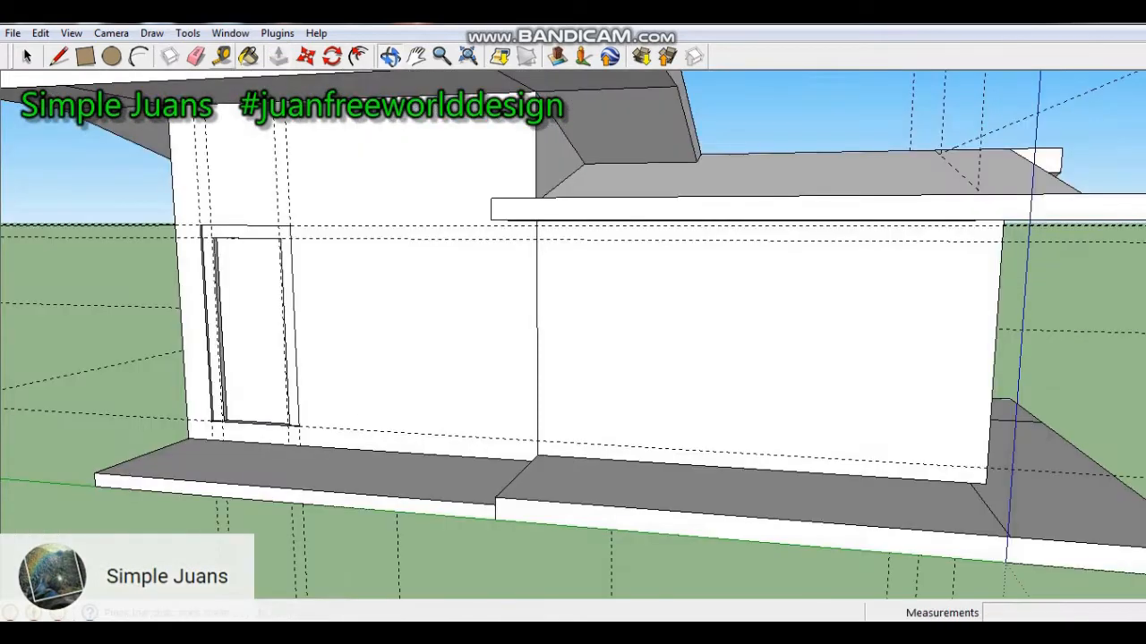
pyautogui.press('t')
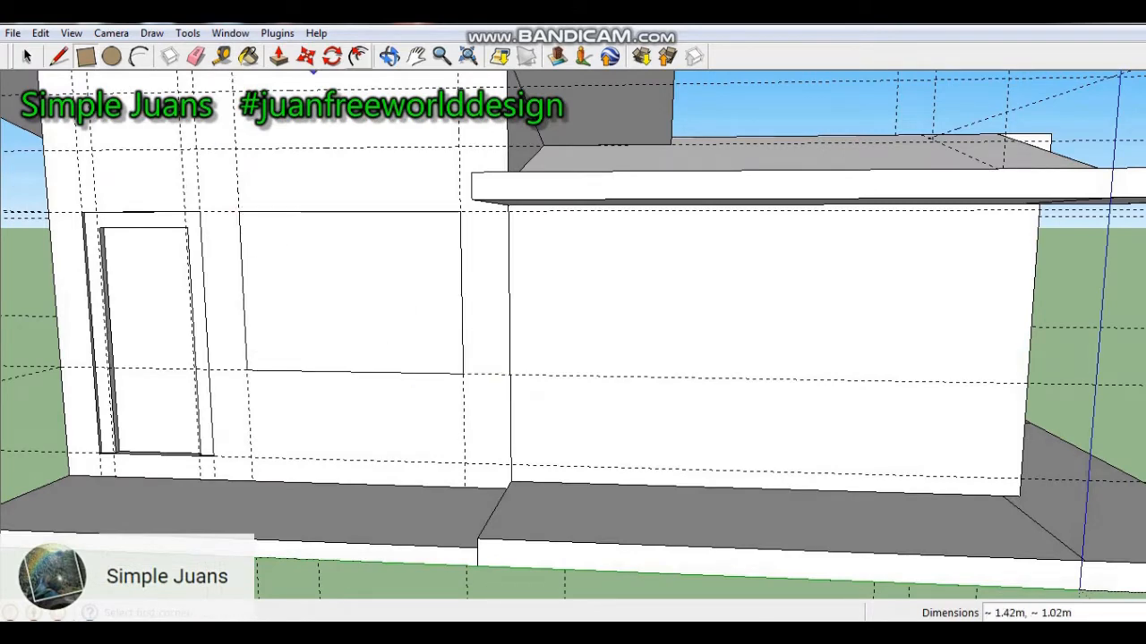
pyautogui.click(358, 57)
pyautogui.click(345, 225)
pyautogui.write('.05')
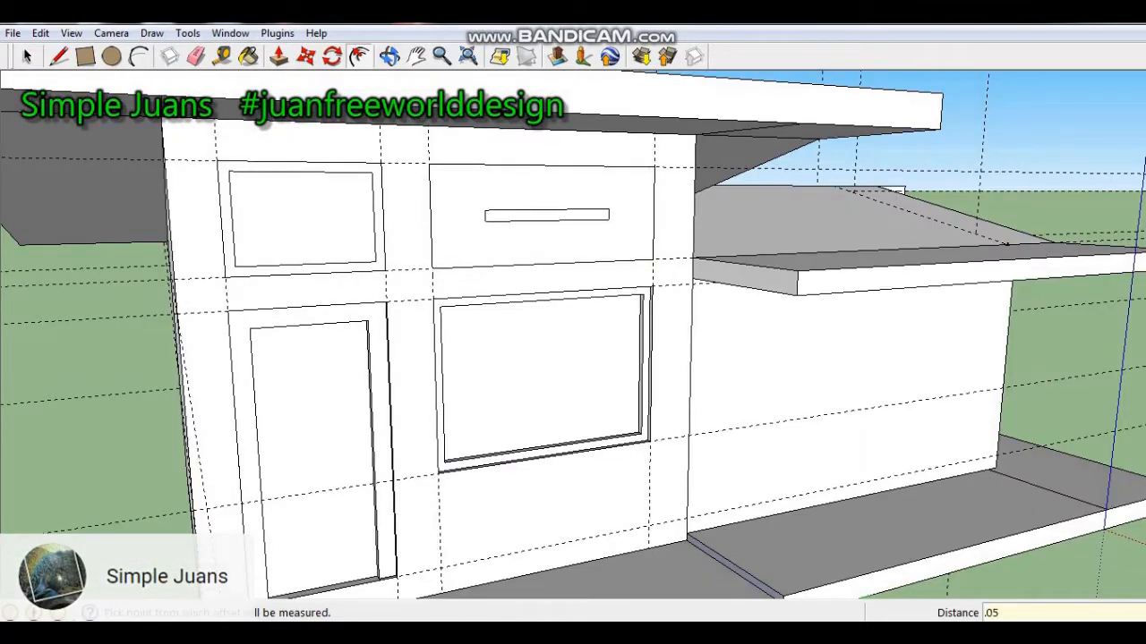
pyautogui.press('Return')
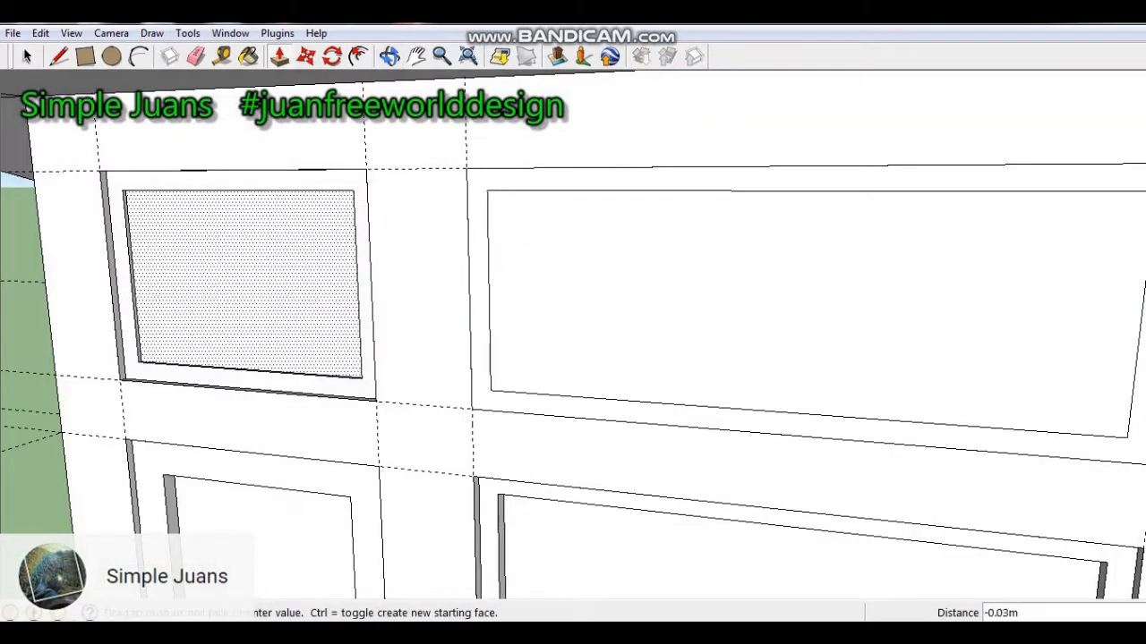
# Push in the small upper window's pane 0.03 m, and recess the wide upper window's frame about 0.07 m along with its pane.
pyautogui.click(241, 284)
pyautogui.click(478, 181)
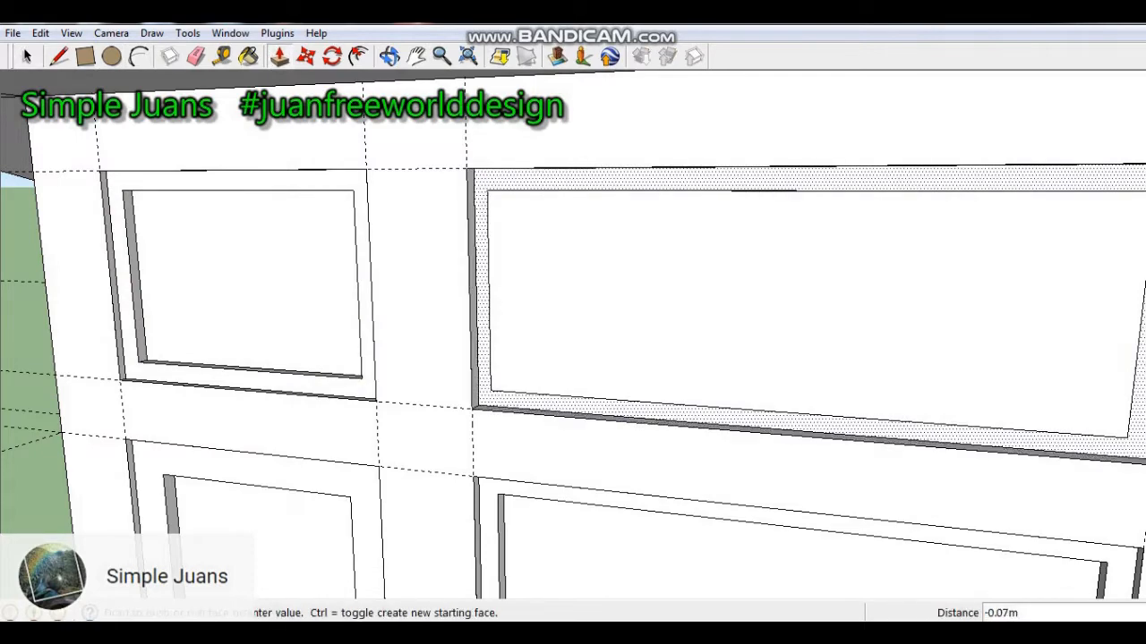
pyautogui.click(484, 182)
pyautogui.click(537, 224)
pyautogui.click(537, 226)
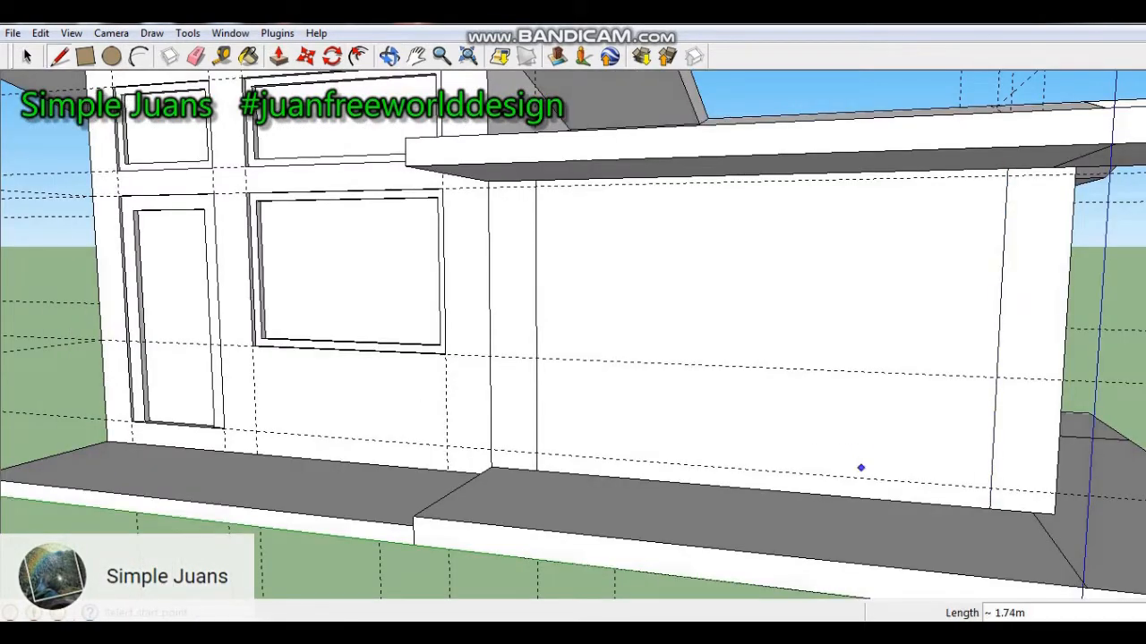
# Pull the vertical strips at both ends of the lower block's wall outward 0.05 m as columns.
pyautogui.click(280, 57)
pyautogui.click(513, 324)
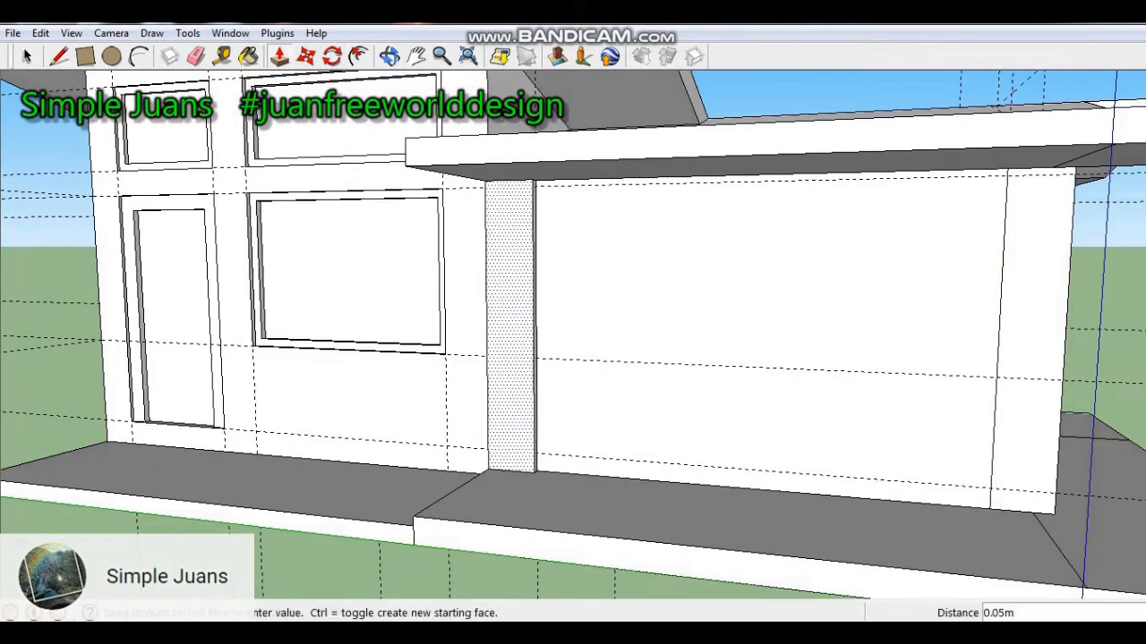
pyautogui.click(511, 327)
pyautogui.click(1029, 327)
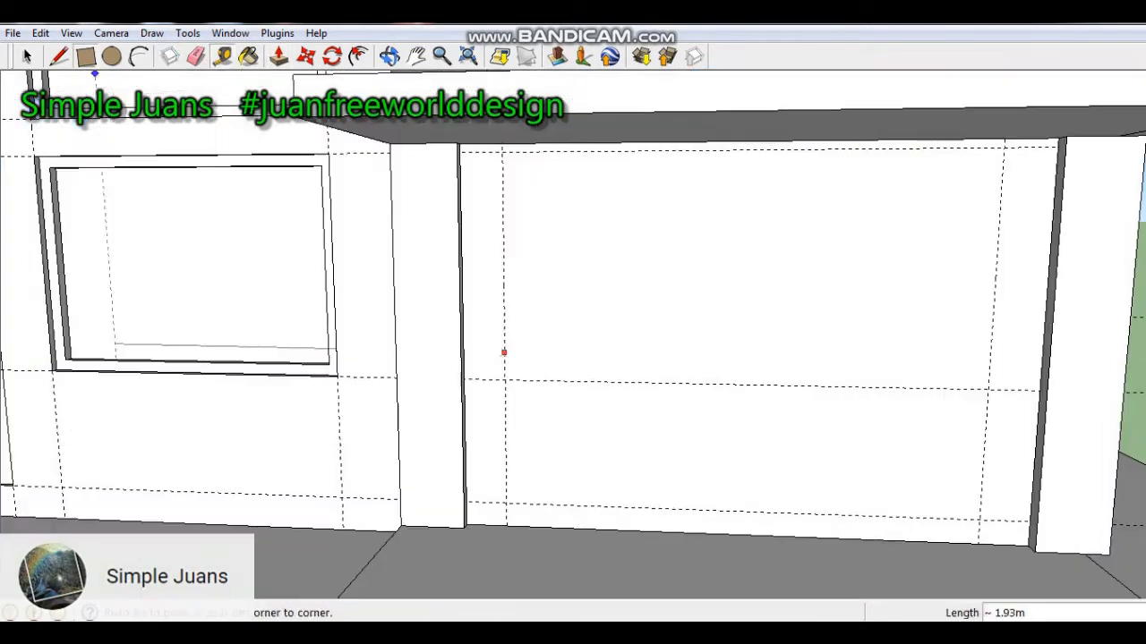
# Outline a large framed window between the two columns and divide it into four panels about 0.45 by 1.50 m.
pyautogui.click(501, 152)
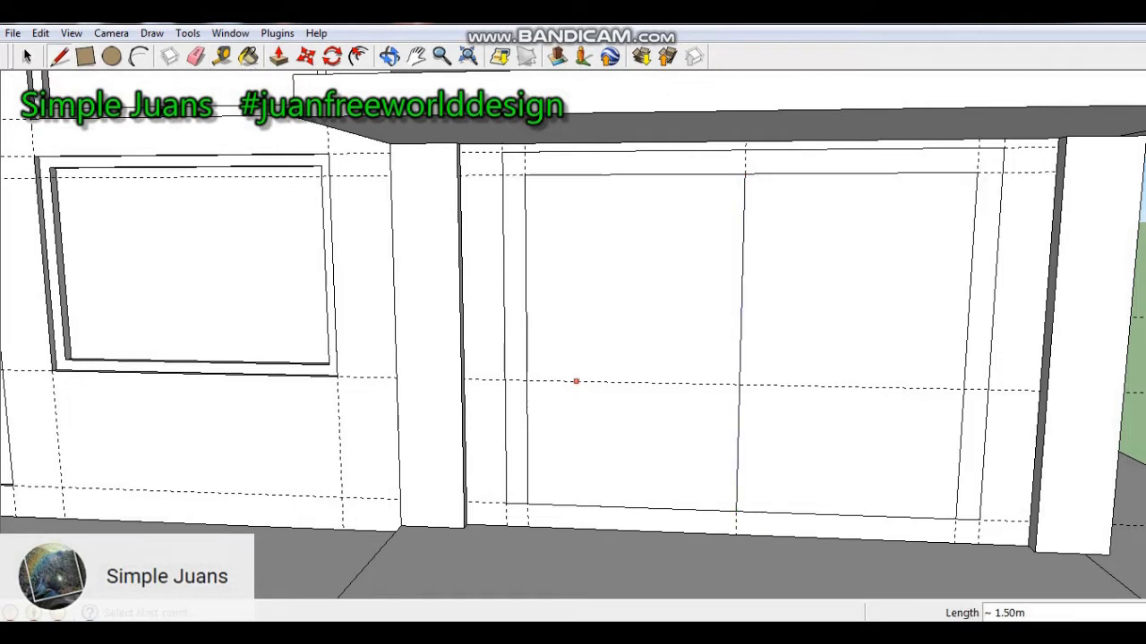
pyautogui.click(525, 262)
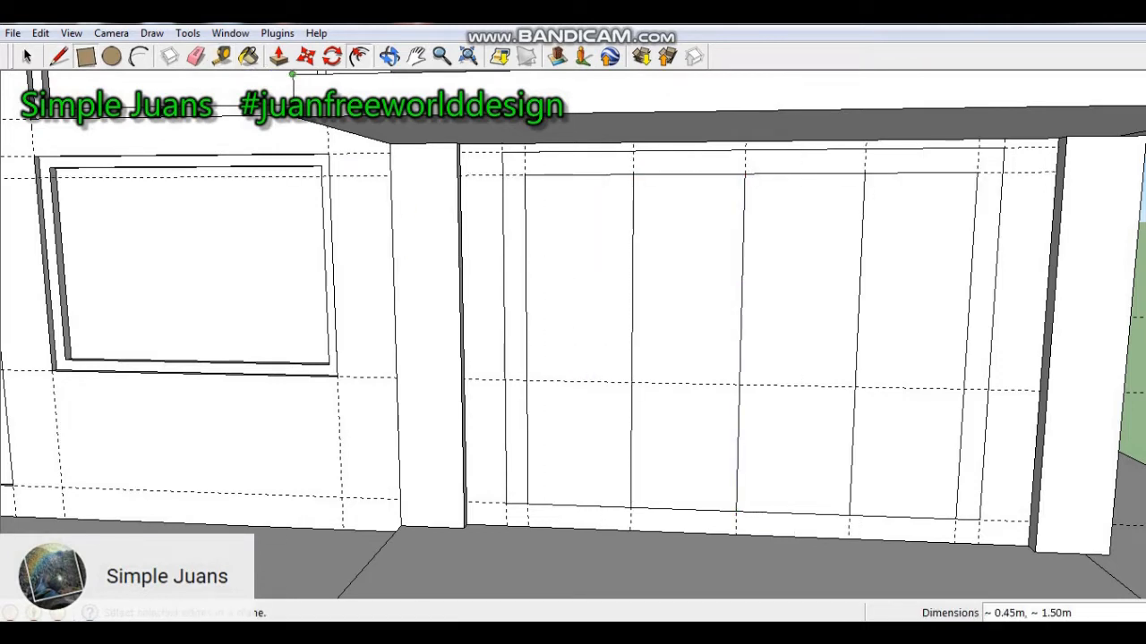
# Offset the outlines of the four panels in the large window inward by 0.05 m and erase the guides around them.
pyautogui.click(358, 56)
pyautogui.click(527, 220)
pyautogui.click(560, 224)
pyautogui.write('.05')
pyautogui.press('Return')
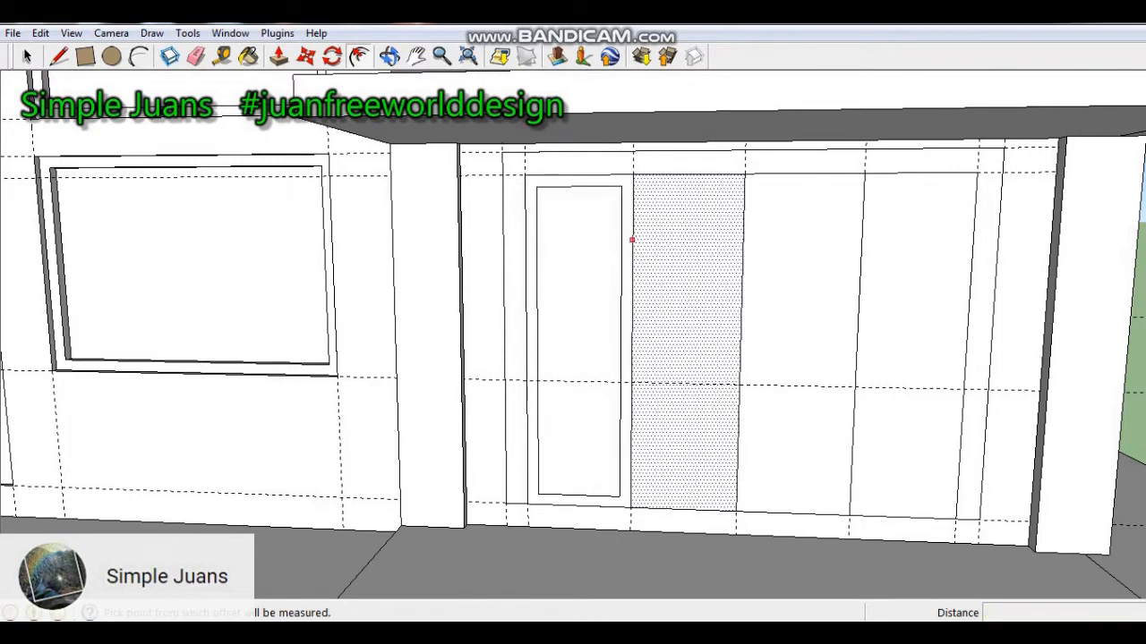
pyautogui.click(632, 241)
pyautogui.write('.05')
pyautogui.press('Return')
pyautogui.click(744, 254)
pyautogui.press('Return')
pyautogui.click(860, 266)
pyautogui.write('.')
pyautogui.press('Return')
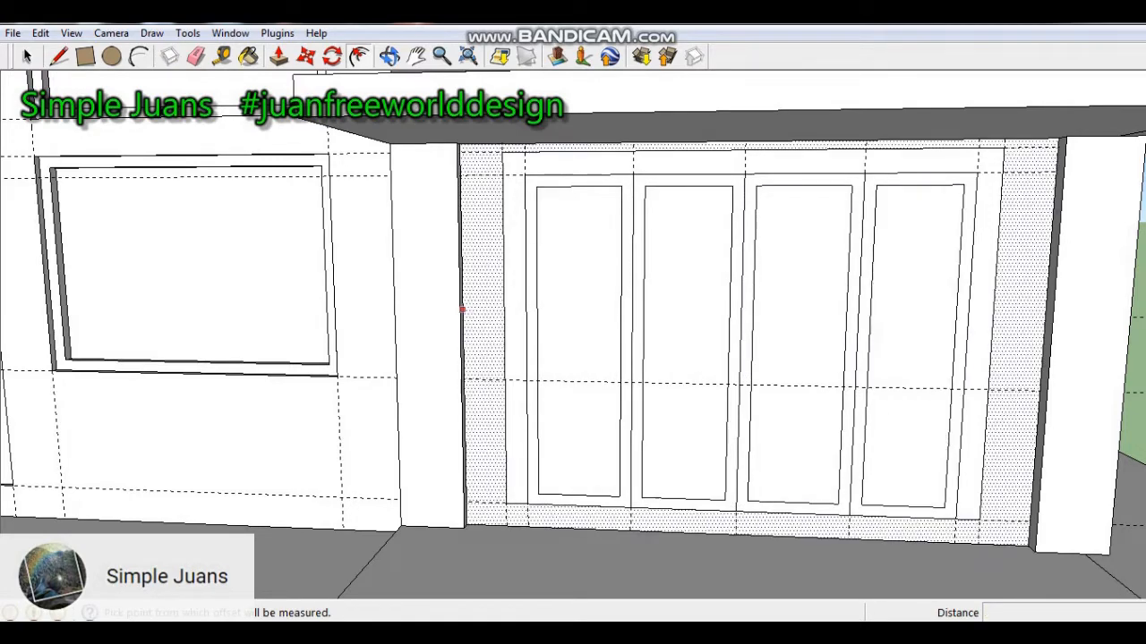
pyautogui.press('e')
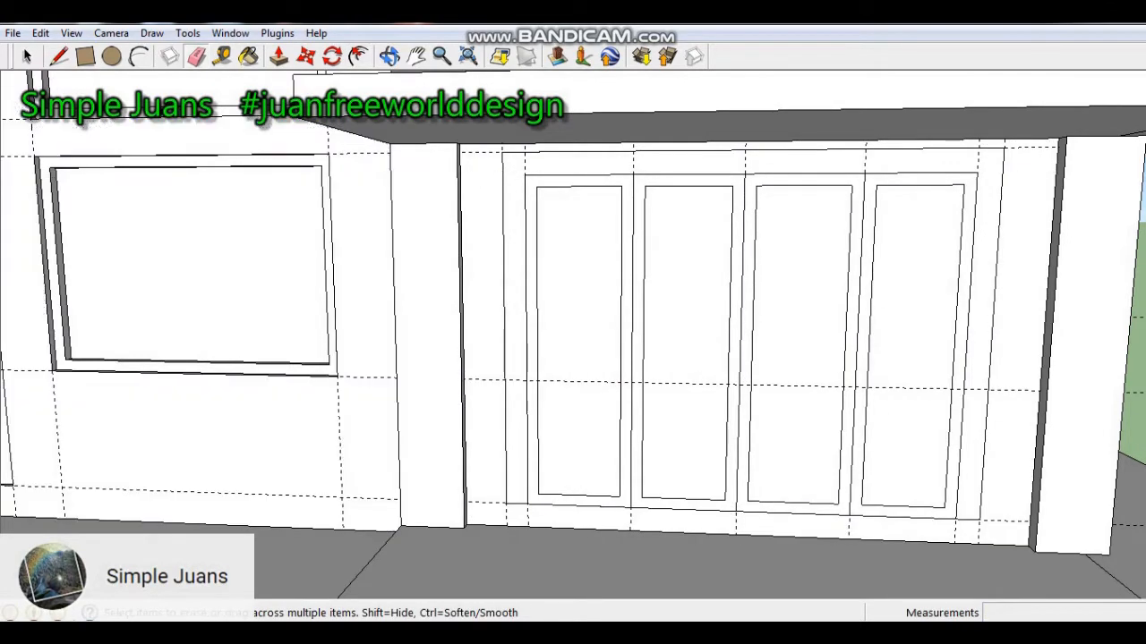
# Push the large window's outer frame back into the wall between the two columns.
pyautogui.click(278, 56)
pyautogui.scroll(7, 544, 158)
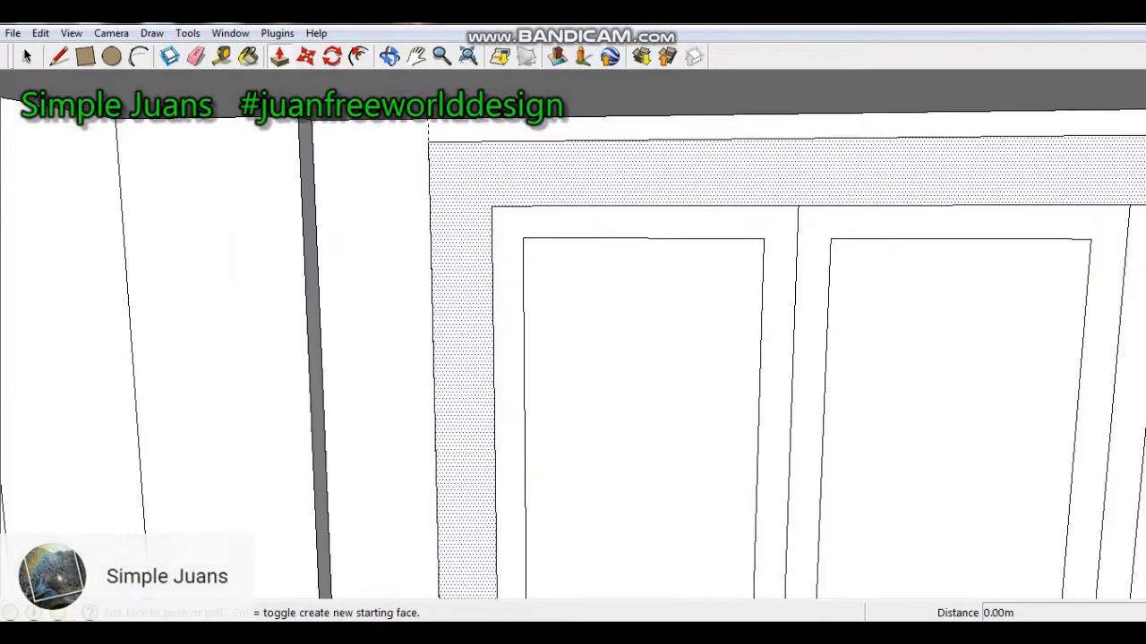
pyautogui.click(544, 158)
pyautogui.click(548, 164)
pyautogui.click(555, 236)
pyautogui.click(771, 162)
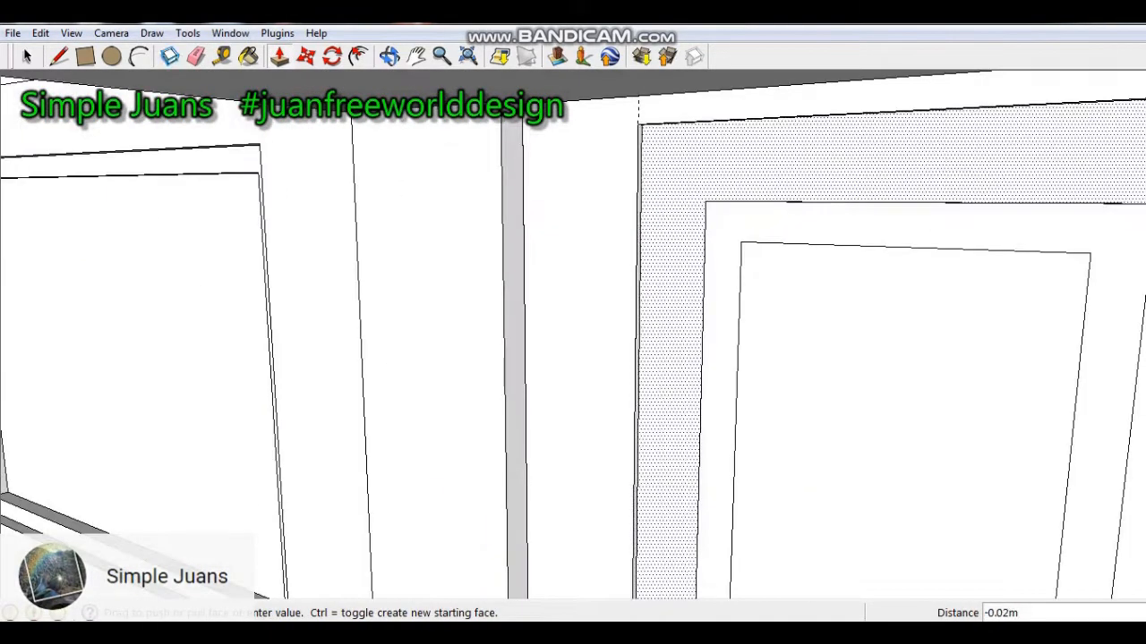
pyautogui.click(775, 169)
# Recess the frame of the large window's first panel and push its pane in 0.13 m.
pyautogui.click(788, 222)
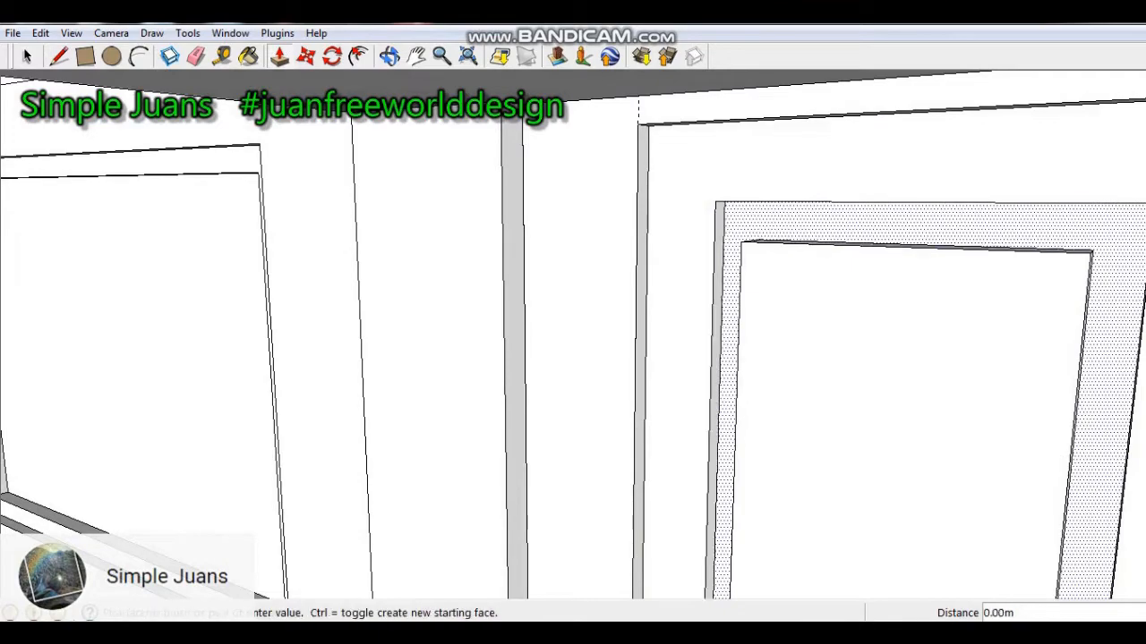
pyautogui.click(782, 254)
pyautogui.click(785, 265)
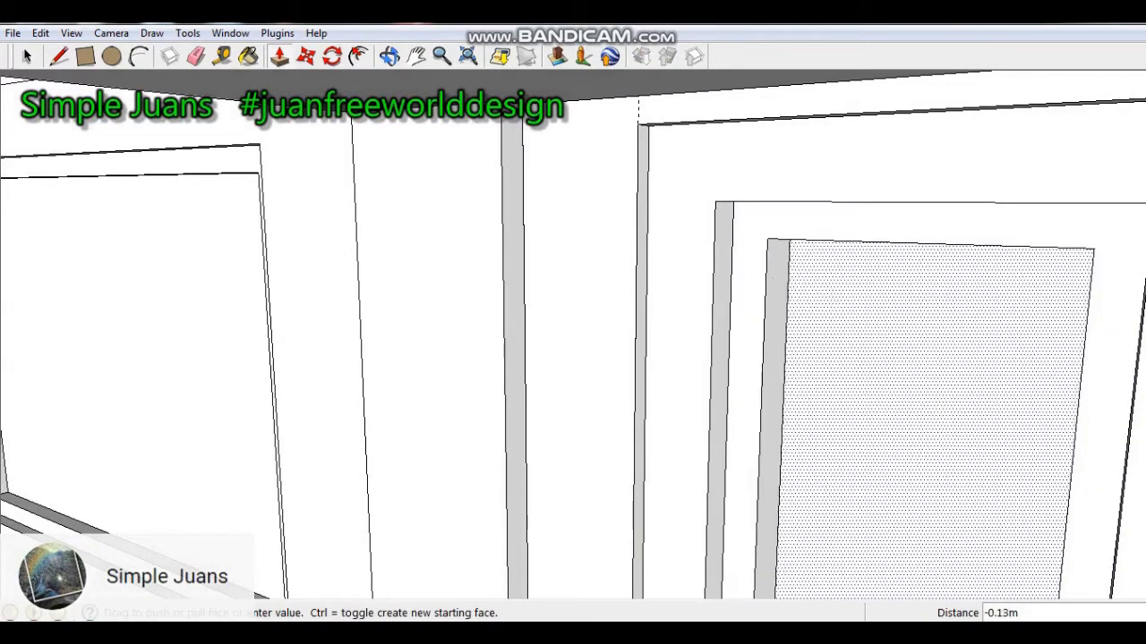
pyautogui.click(799, 269)
# Push the panes of the large window's two middle panels in 0.02 m.
pyautogui.scroll(-7, 417, 291)
pyautogui.scroll(2, 784, 284)
pyautogui.moveTo(792, 300); pyautogui.dragTo(767, 257, button='middle')
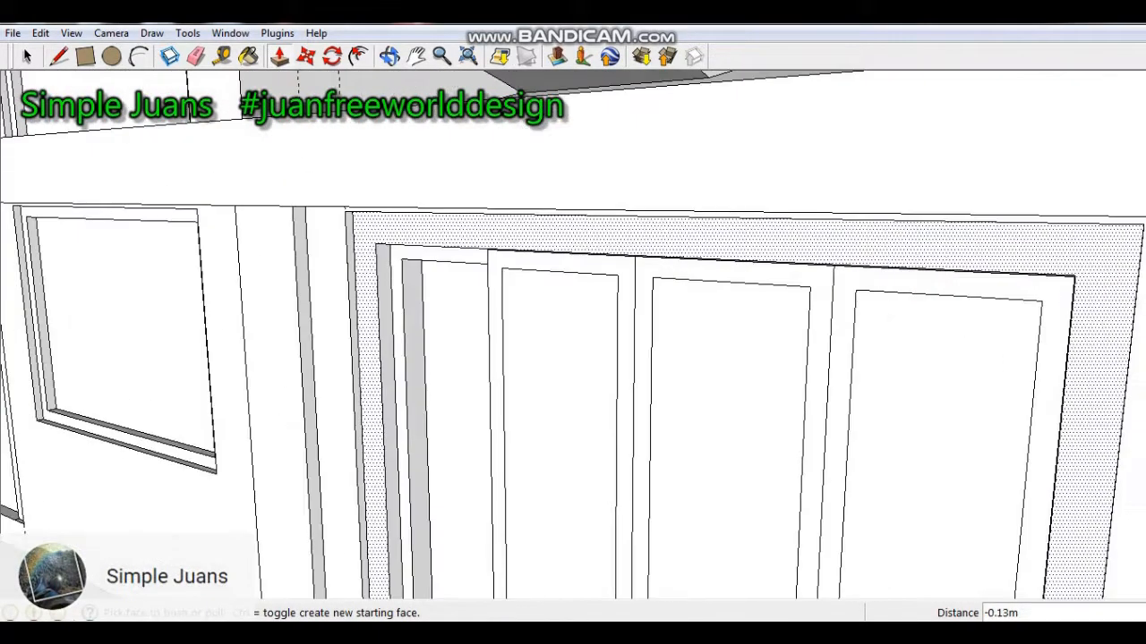
pyautogui.click(483, 376)
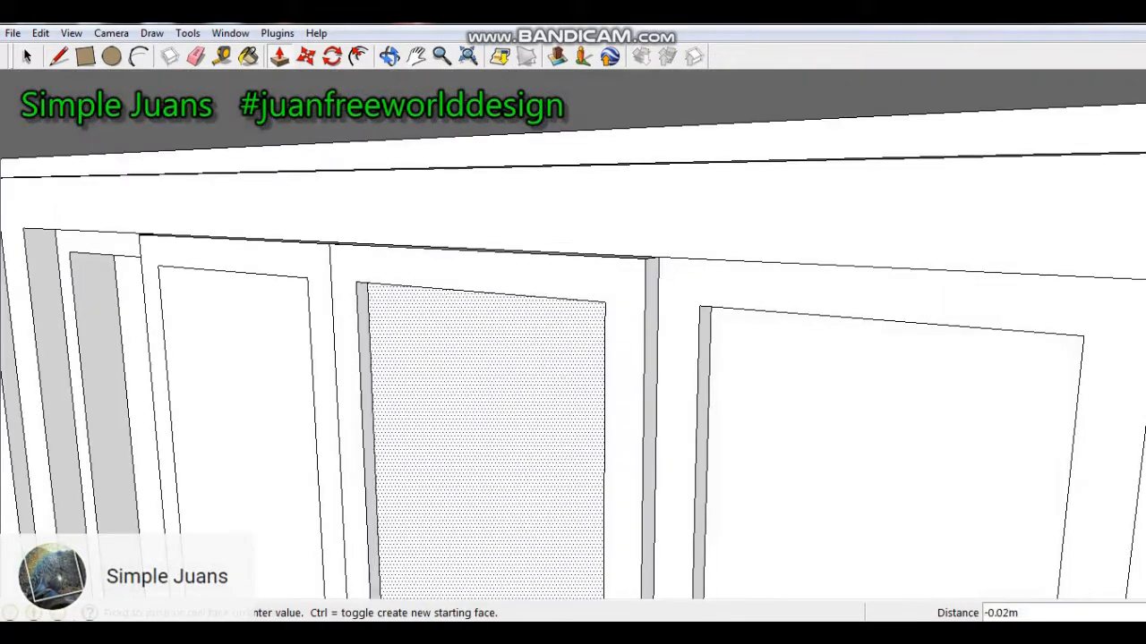
pyautogui.click(475, 381)
pyautogui.click(243, 403)
pyautogui.click(243, 403)
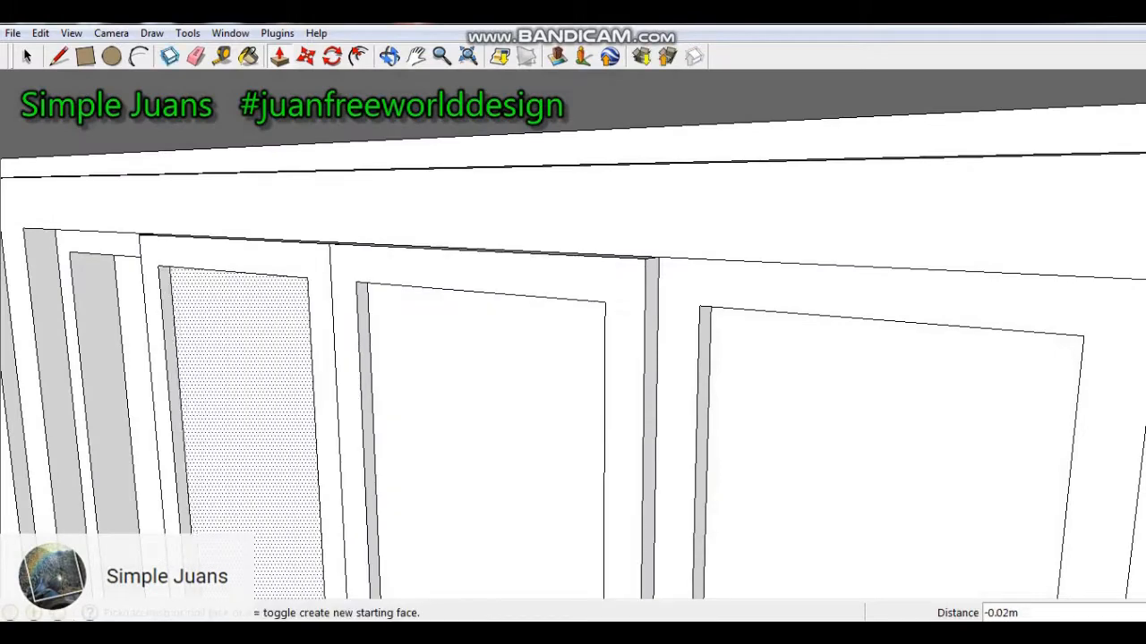
pyautogui.moveTo(537, 465); pyautogui.dragTo(608, 215, button='middle')
pyautogui.press('e')
pyautogui.moveTo(716, 376); pyautogui.dragTo(582, 376, button='middle')
pyautogui.scroll(-4, 573, 376)
pyautogui.scroll(4, 269, 385)
pyautogui.scroll(-3, 573, 376)
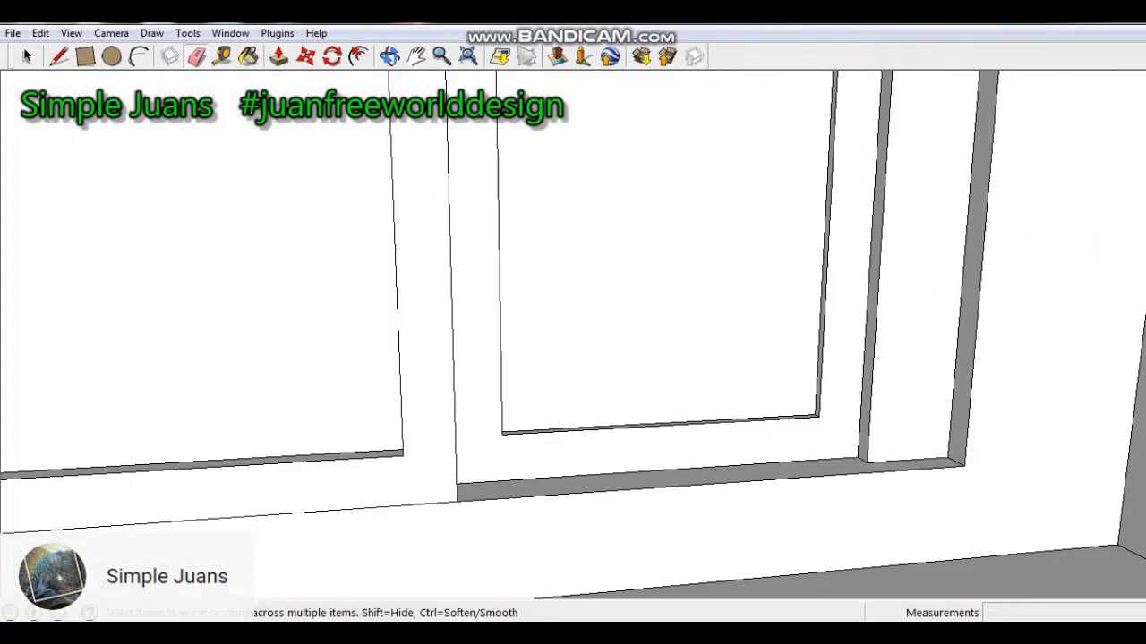
pyautogui.press('p')
pyautogui.scroll(3, 895, 394)
pyautogui.scroll(4, 905, 396)
pyautogui.click(906, 397)
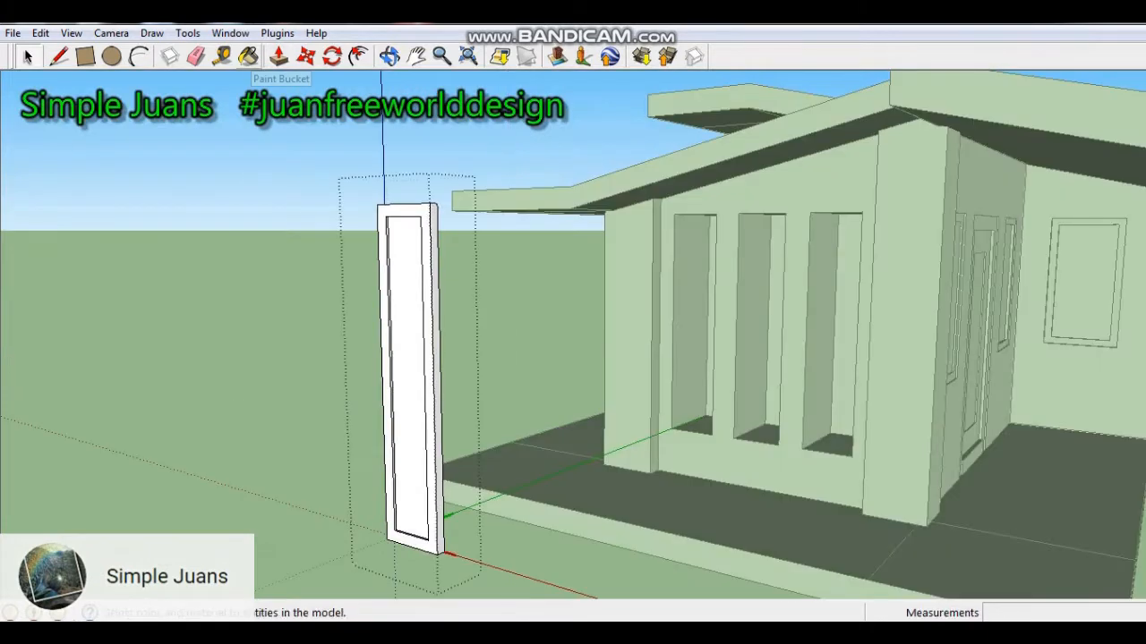
# Paint the freestanding narrow window's pane with Translucent_Glass_Sky_Reflection and its frame, including the inner reveal, with Wood_Cherry_Original.
pyautogui.click(249, 57)
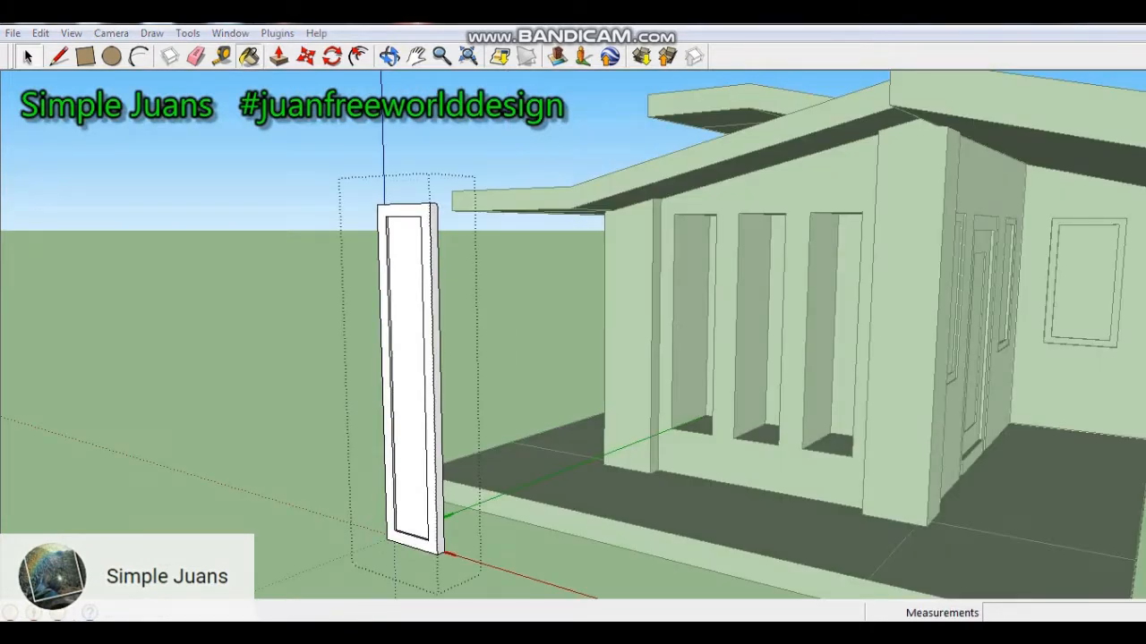
pyautogui.click(949, 249)
pyautogui.click(1081, 169)
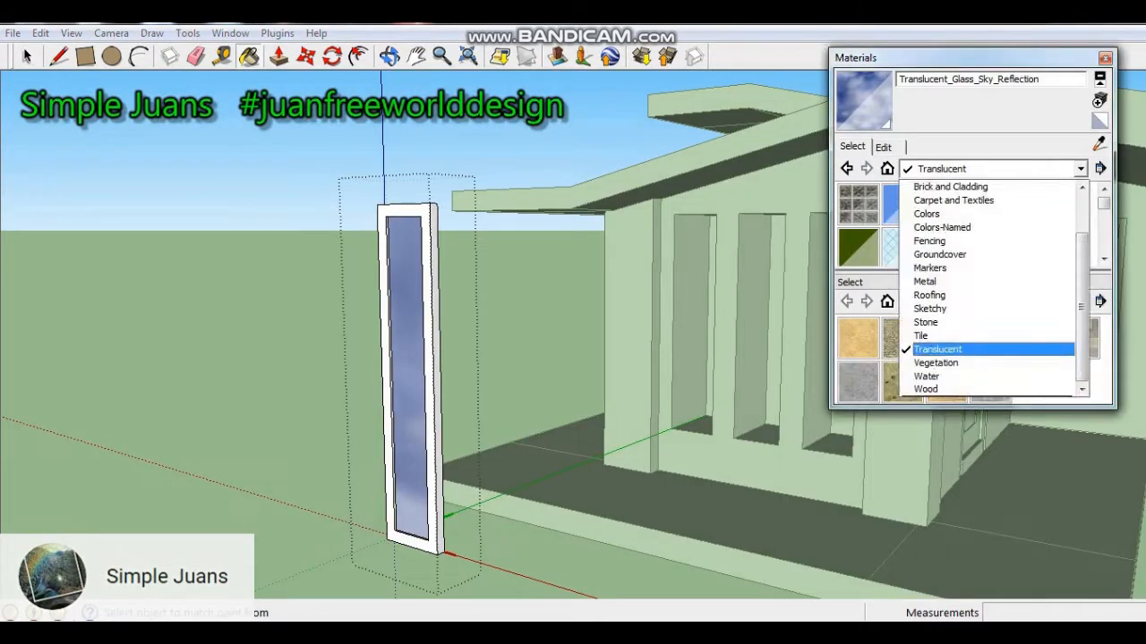
pyautogui.click(926, 388)
pyautogui.click(990, 205)
pyautogui.click(428, 384)
pyautogui.click(437, 385)
pyautogui.scroll(10, 399, 227)
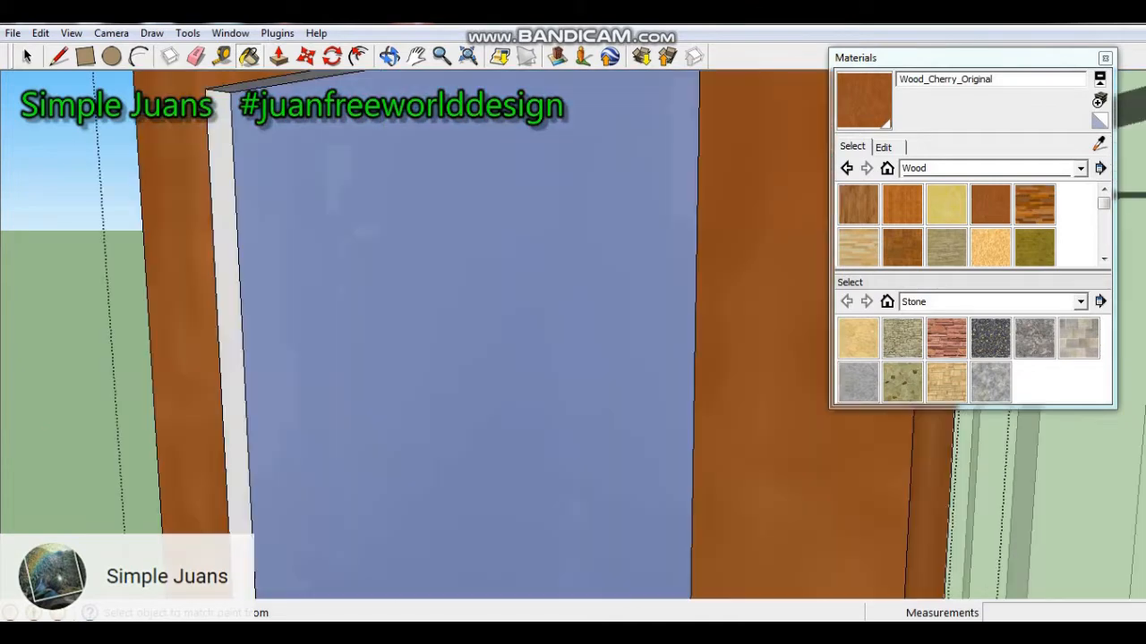
pyautogui.click(227, 259)
pyautogui.moveTo(349, 242); pyautogui.dragTo(573, 251, button='middle')
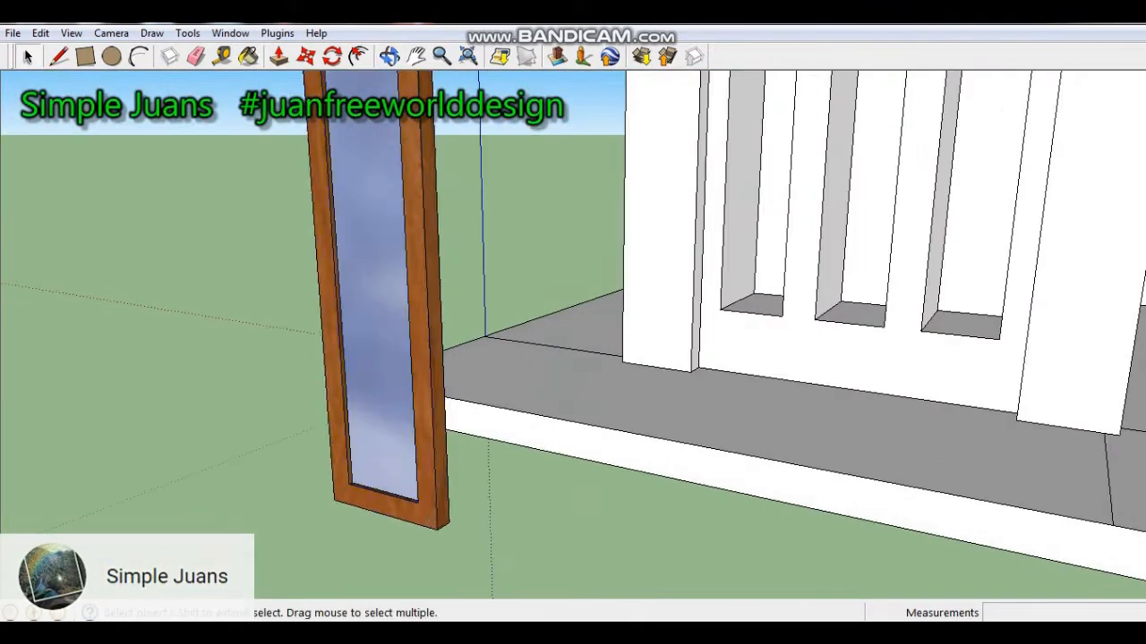
# Copy the painted narrow window from its lower front corner to a spot beside the original.
pyautogui.press('m')
pyautogui.keyDown('ctrl'); pyautogui.moveTo(439, 524); pyautogui.dragTo(549, 596); pyautogui.keyUp('ctrl')
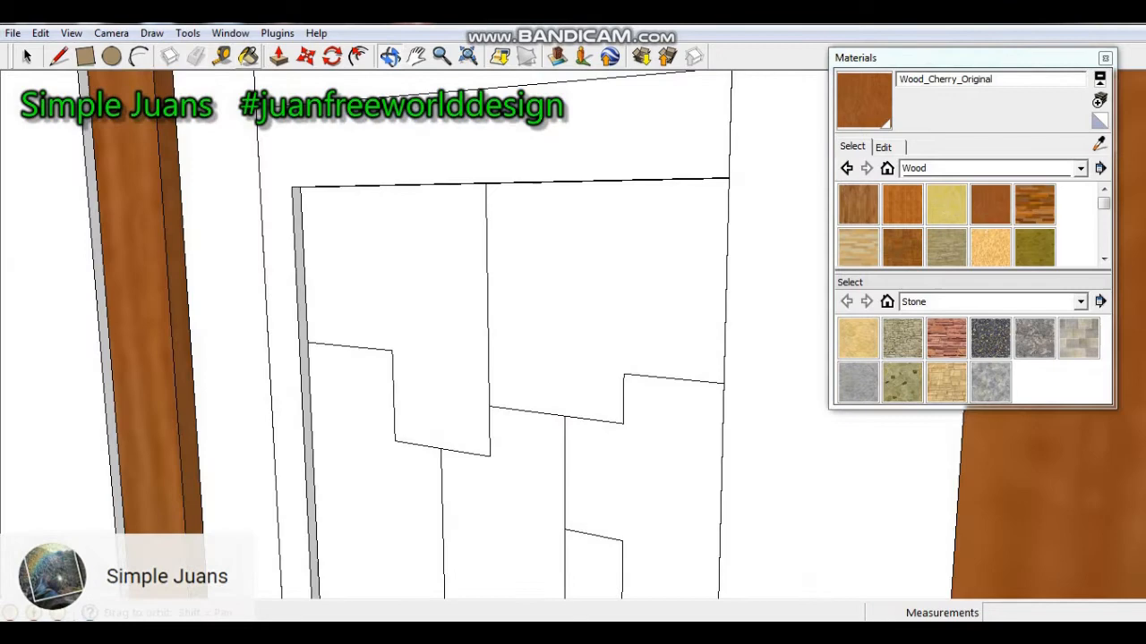
# Set the door's interlocking pieces to varied depths and paint them with Wood_Bamboo_Medium and Wood_Cherry_Original.
pyautogui.press('p')
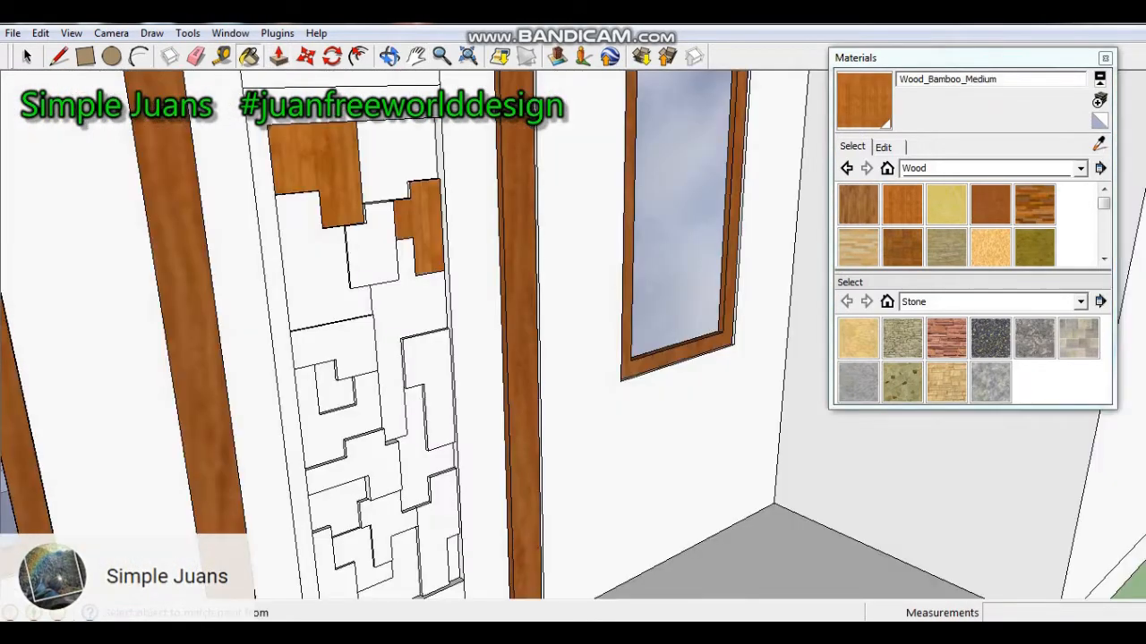
pyautogui.click(339, 346)
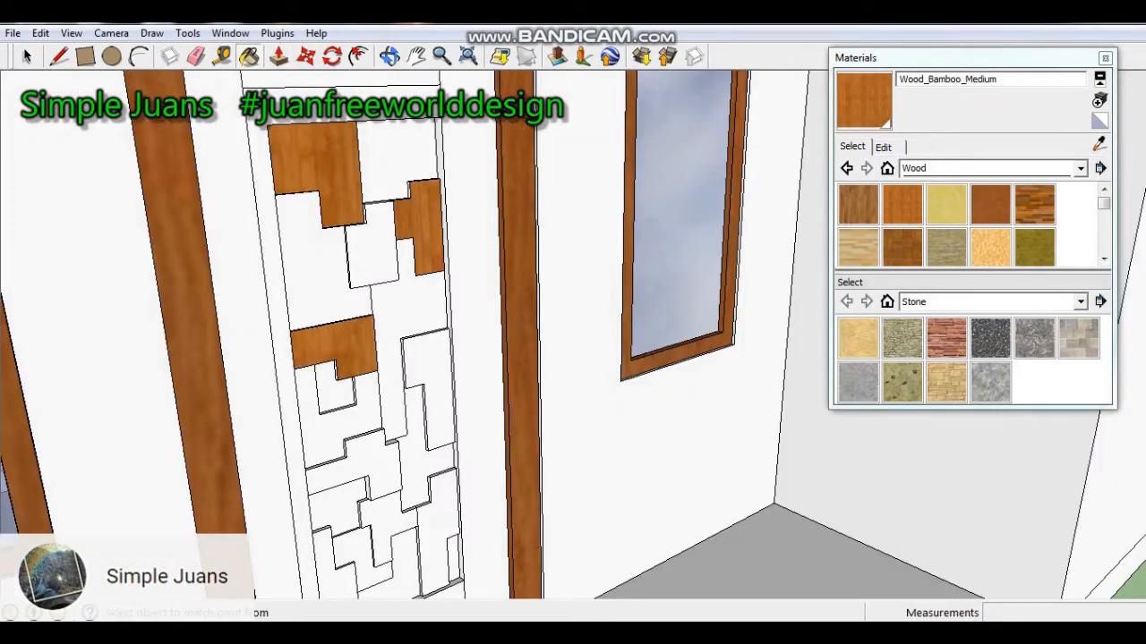
pyautogui.click(428, 387)
pyautogui.click(351, 463)
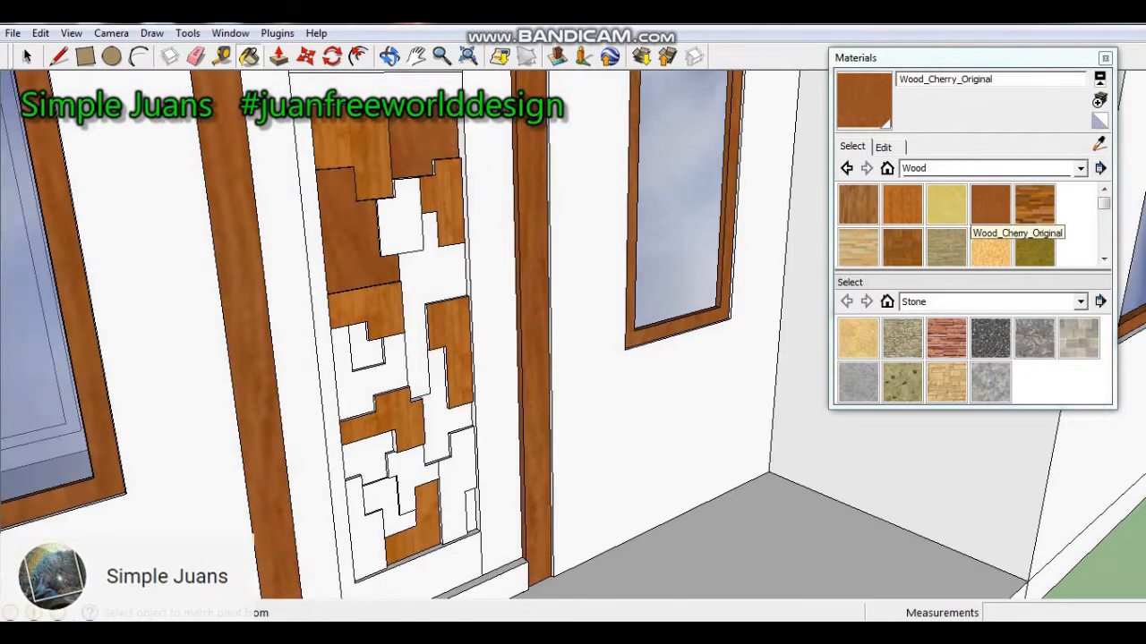
pyautogui.click(448, 402)
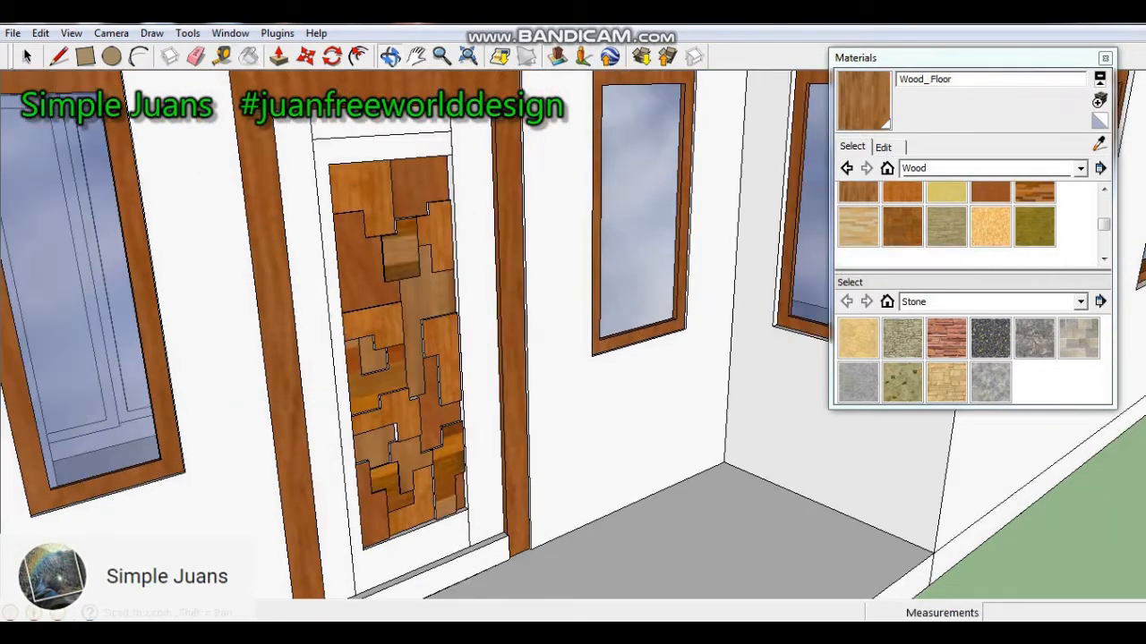
# Paint the door's border with Wood_Cherry_Original and repaint its right stile with the first material of the Wood collection.
pyautogui.moveTo(555, 358); pyautogui.dragTo(385, 367, button='middle')
pyautogui.scroll(5, 389, 425)
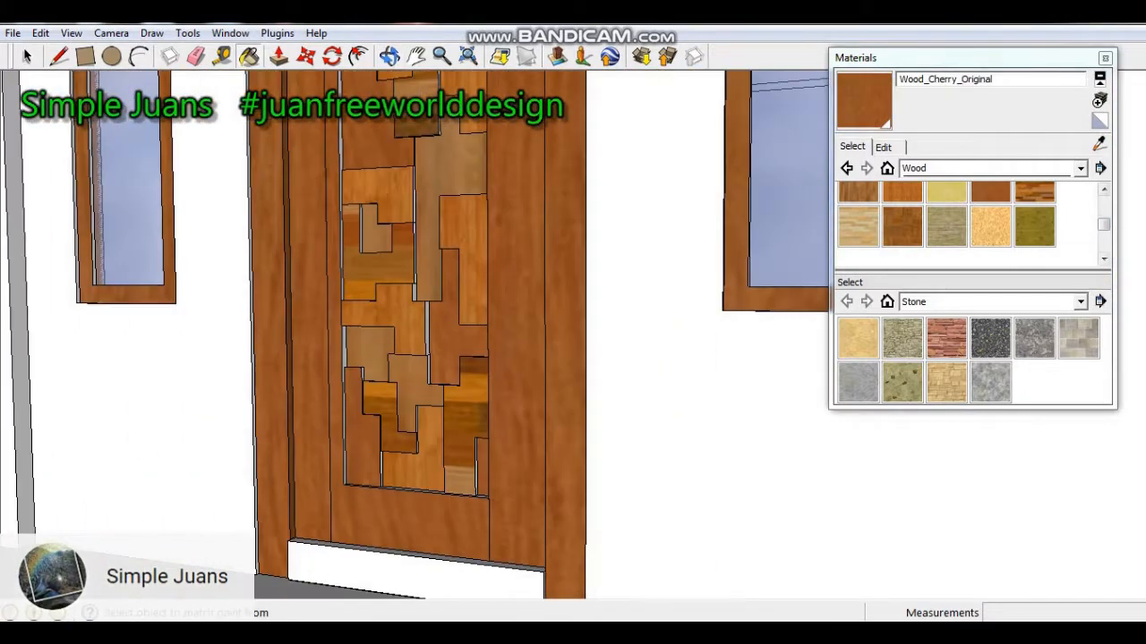
pyautogui.click(1103, 189)
pyautogui.click(858, 204)
pyautogui.click(516, 376)
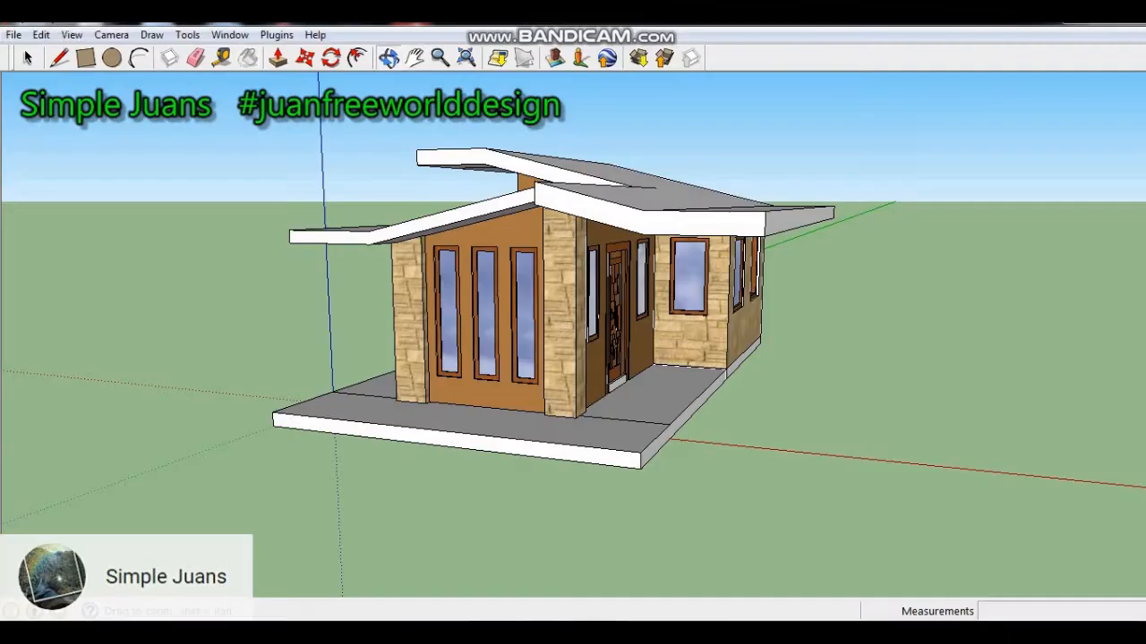
# Start a line on the guide near the base of the brown wall, from the edge of the door frame.
pyautogui.rightClick(891, 228)
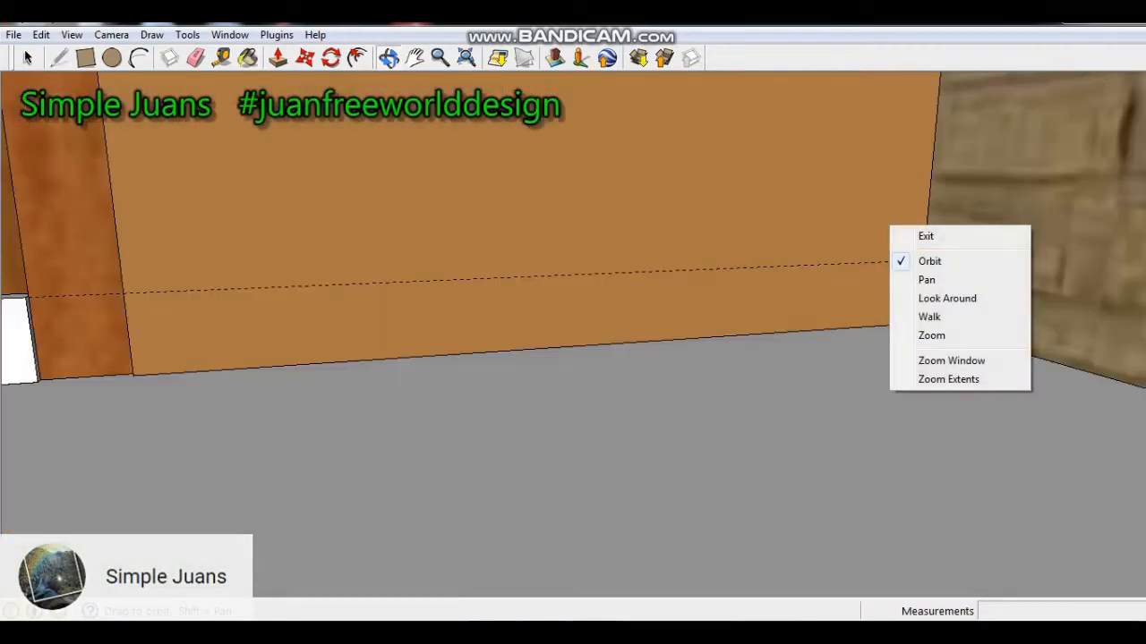
pyautogui.click(926, 235)
pyautogui.press('l')
pyautogui.click(122, 292)
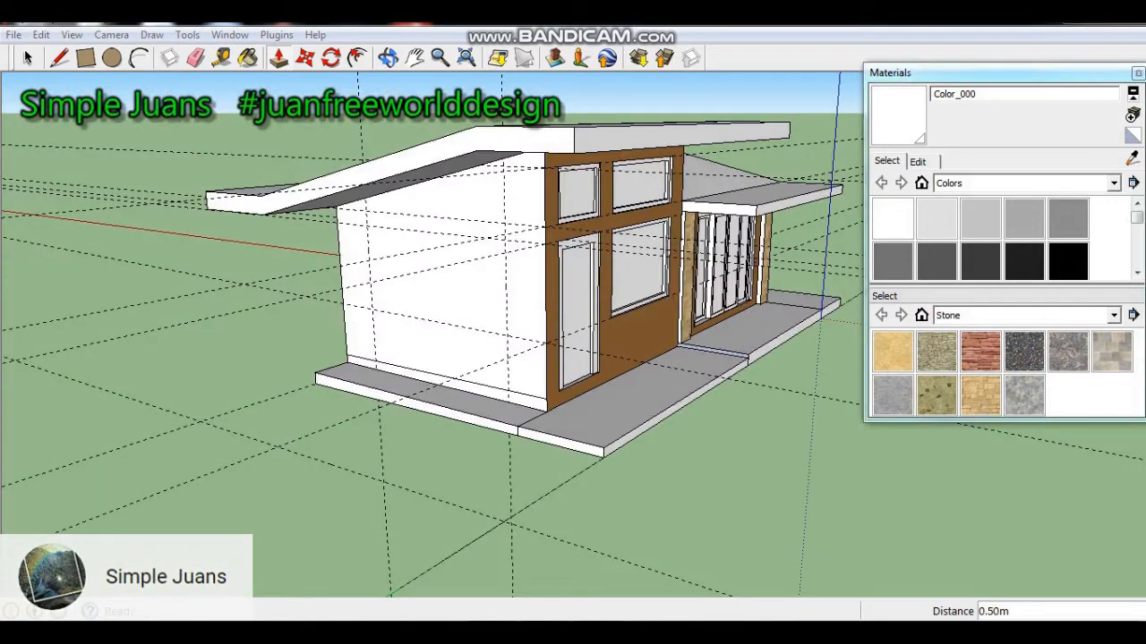
# Pull the middle base strip of the white end wall outward about 0.45 m and bring the wall section above it outward too.
pyautogui.click(278, 57)
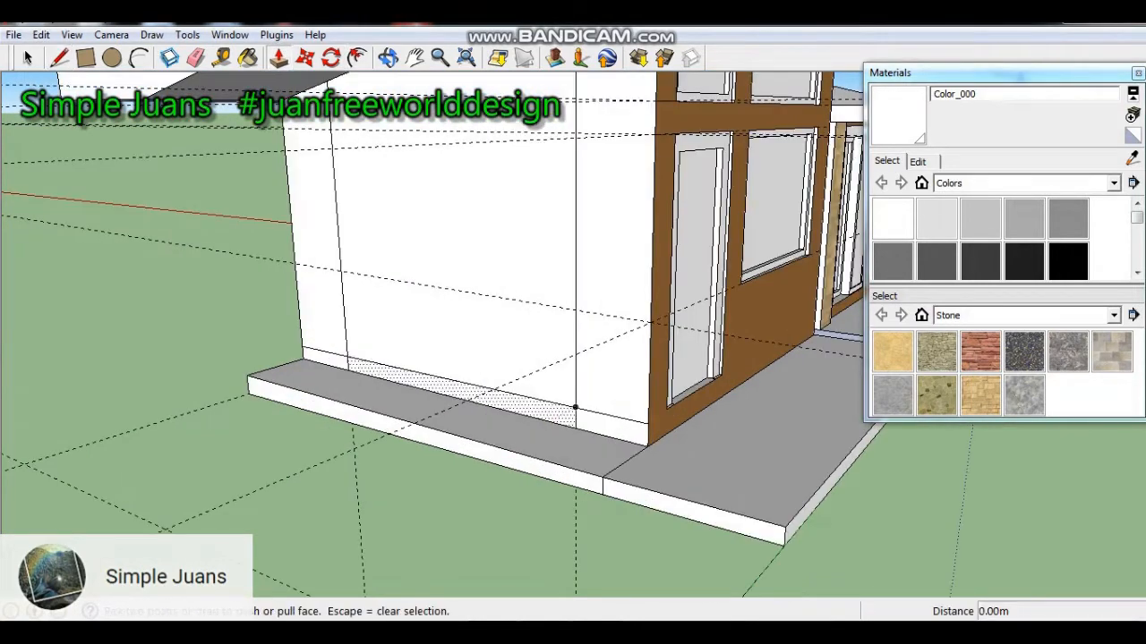
pyautogui.click(465, 395)
pyautogui.click(421, 419)
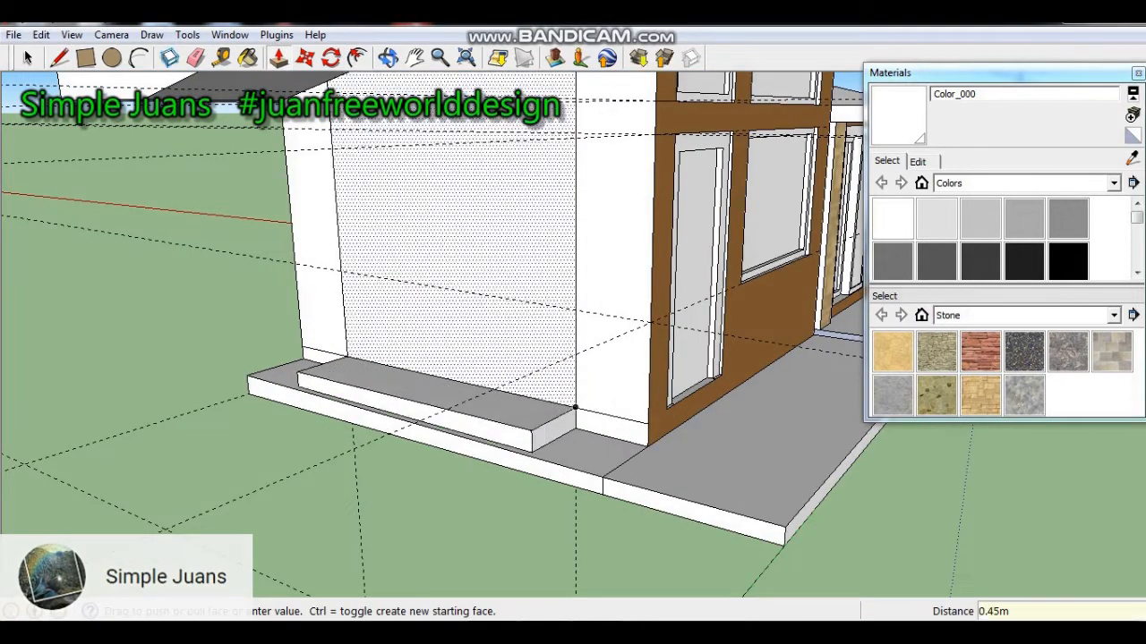
pyautogui.click(439, 354)
pyautogui.click(575, 407)
# Pull the end face of the protruding base strip slightly beyond the side of the wall above it.
pyautogui.scroll(2, 576, 349)
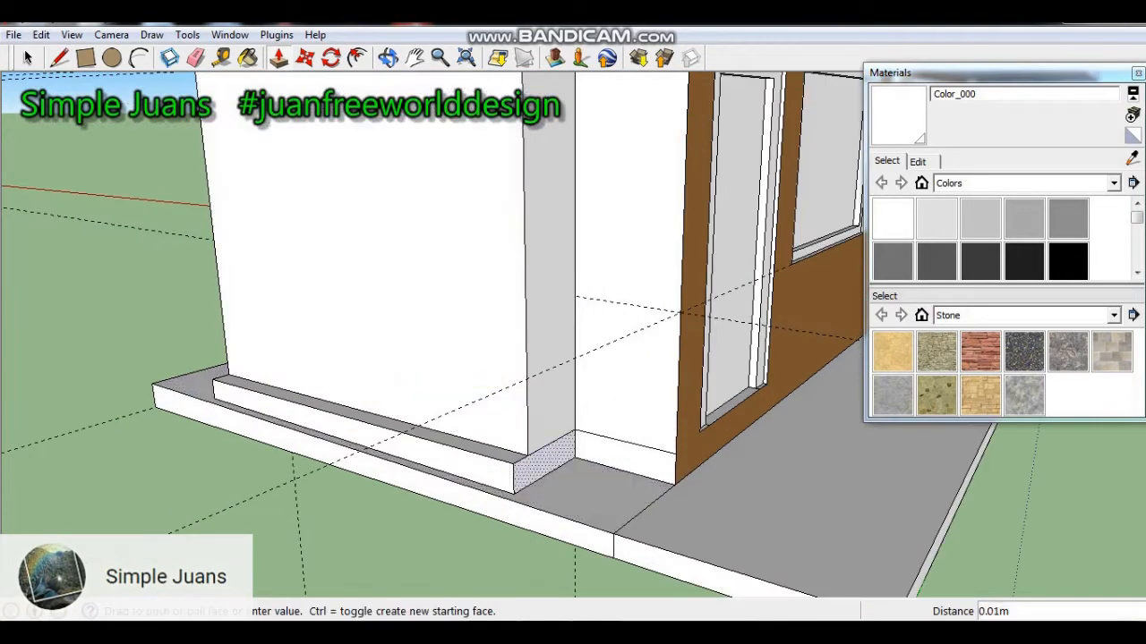
pyautogui.click(554, 467)
pyautogui.scroll(2, 547, 475)
pyautogui.press('e')
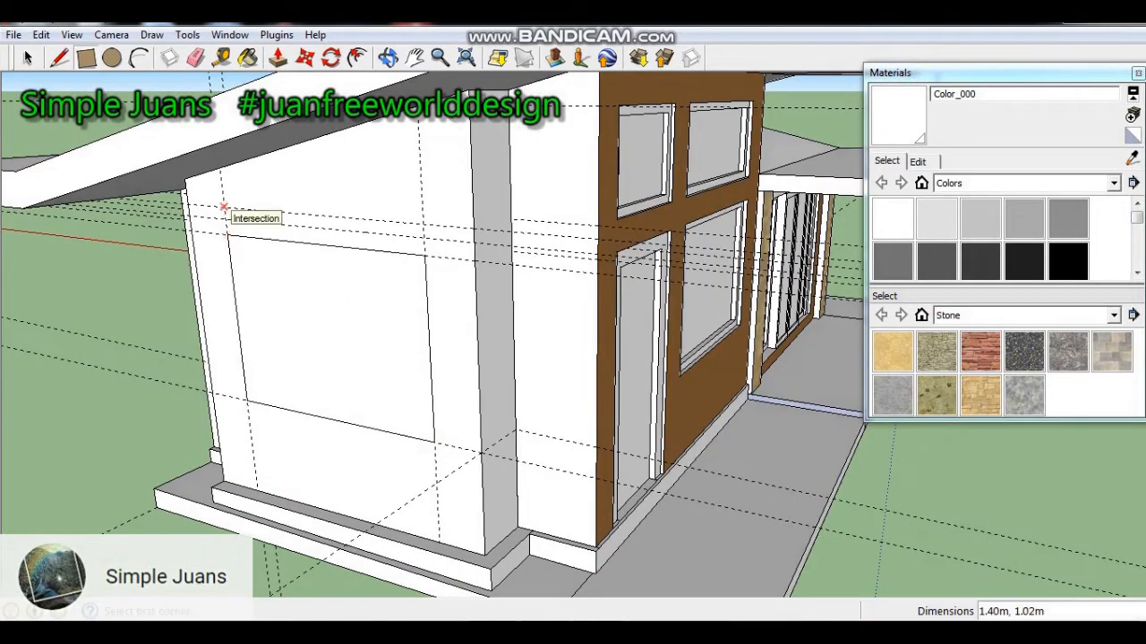
# Draw a narrow rectangle directly above the end wall's window outline and offset the window outline inward by 0.05 m.
pyautogui.click(226, 220)
pyautogui.click(425, 256)
pyautogui.click(358, 58)
pyautogui.click(307, 245)
pyautogui.write('.05')
pyautogui.press('Return')
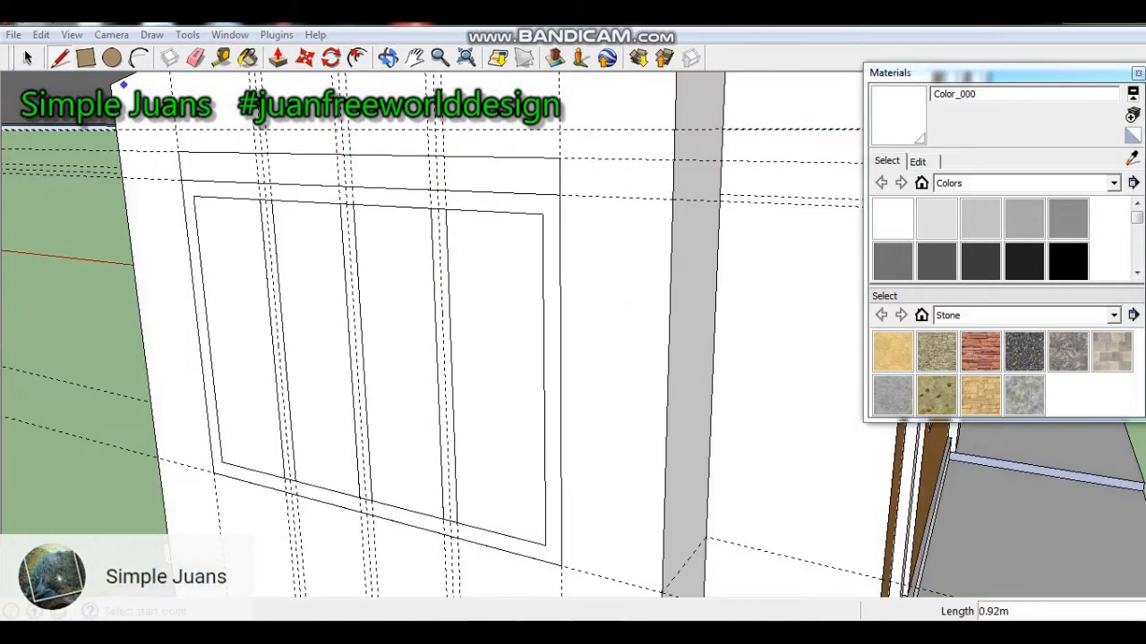
# Erase the vertical guides across the end wall's window and paint its frame and three mullions with Wood_Cherry_Original.
pyautogui.click(196, 58)
pyautogui.moveTo(285, 560); pyautogui.dragTo(468, 577)
pyautogui.click(248, 58)
pyautogui.click(1113, 183)
pyautogui.click(958, 407)
pyautogui.click(1024, 220)
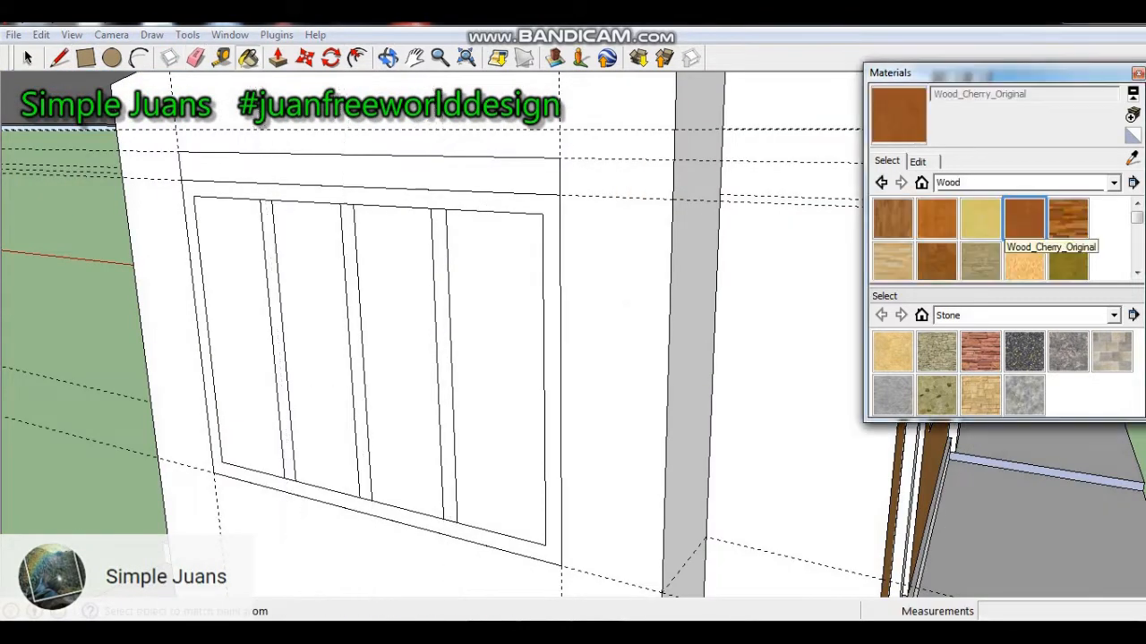
pyautogui.click(552, 331)
pyautogui.click(276, 331)
pyautogui.click(356, 349)
pyautogui.click(445, 358)
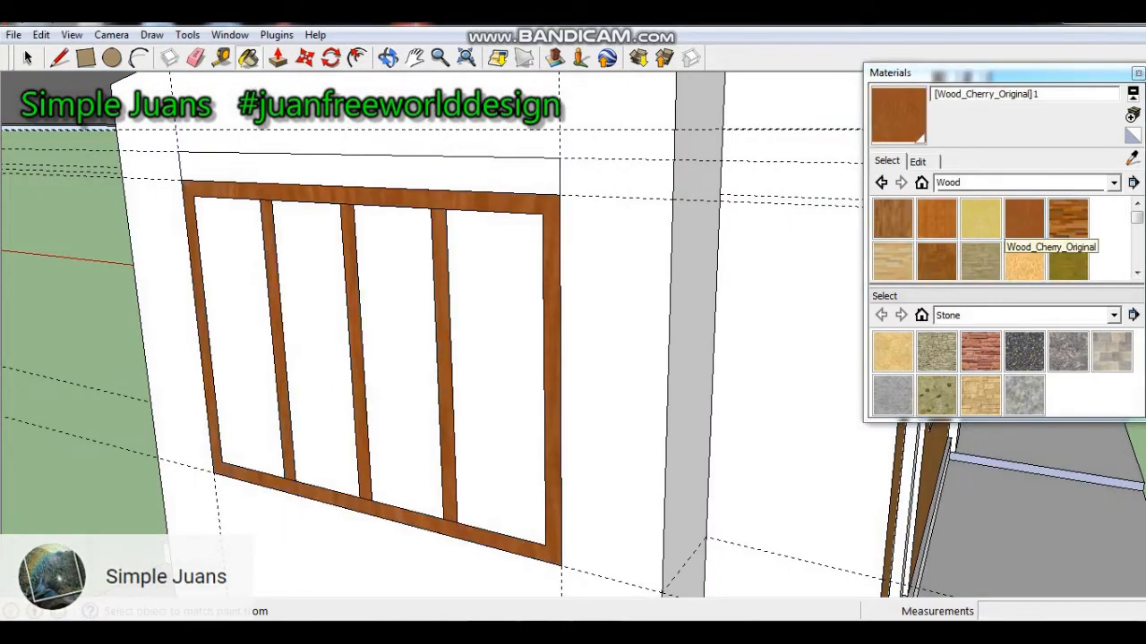
# Paint the four panes of the end wall's window with Translucent_Glass_Sky_Reflection.
pyautogui.click(1114, 183)
pyautogui.click(962, 372)
pyautogui.click(980, 260)
pyautogui.click(497, 376)
pyautogui.click(398, 359)
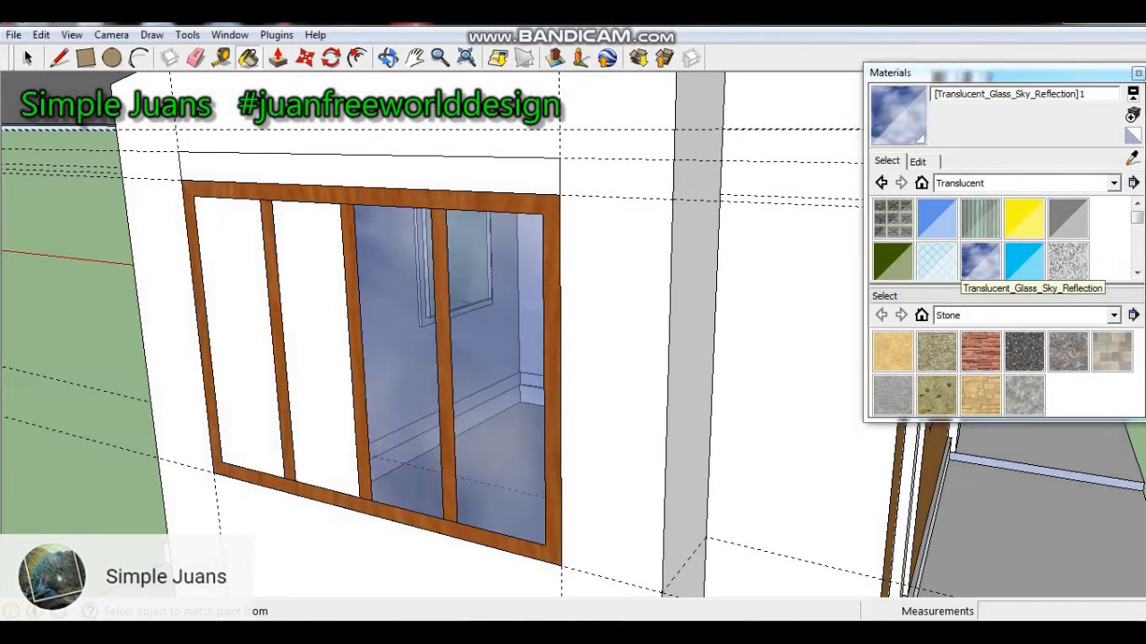
pyautogui.click(313, 349)
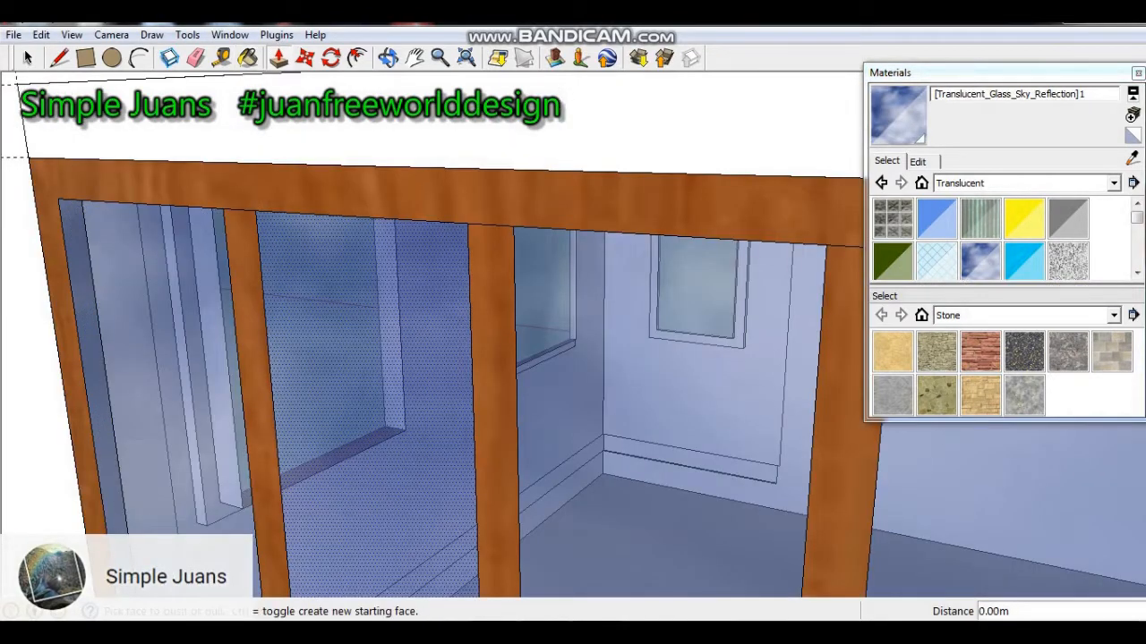
# Recess the glass panes of the end wall's window and adjust the depth of its wooden frame faces.
pyautogui.doubleClick(275, 289)
pyautogui.scroll(-1, 273, 288)
pyautogui.click(573, 358)
pyautogui.scroll(-1, 416, 277)
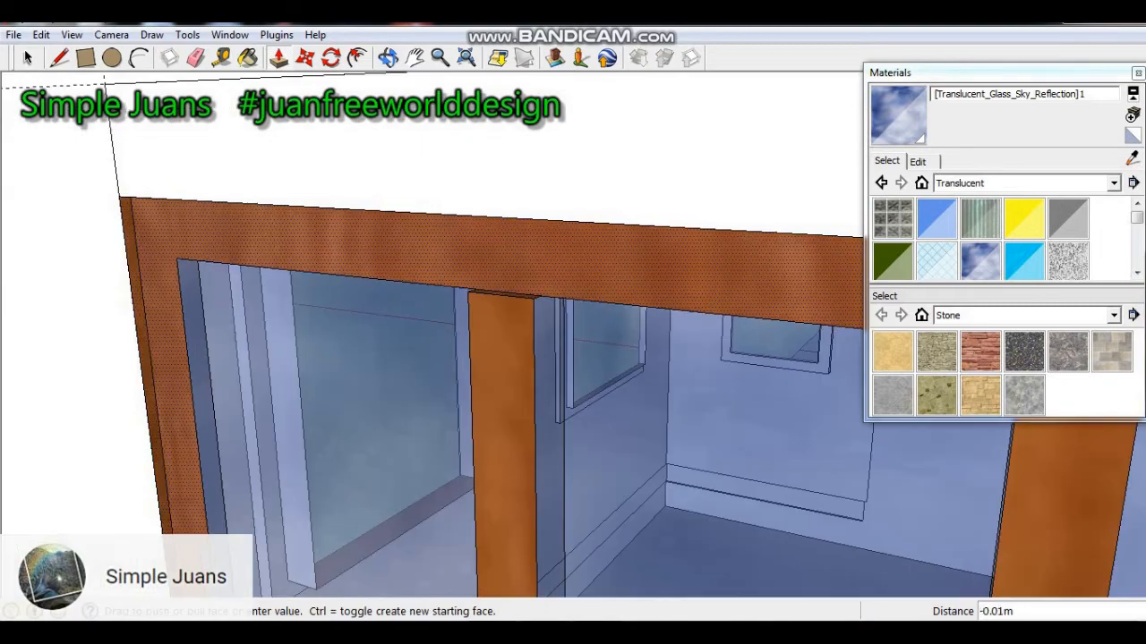
pyautogui.click(457, 448)
pyautogui.click(504, 448)
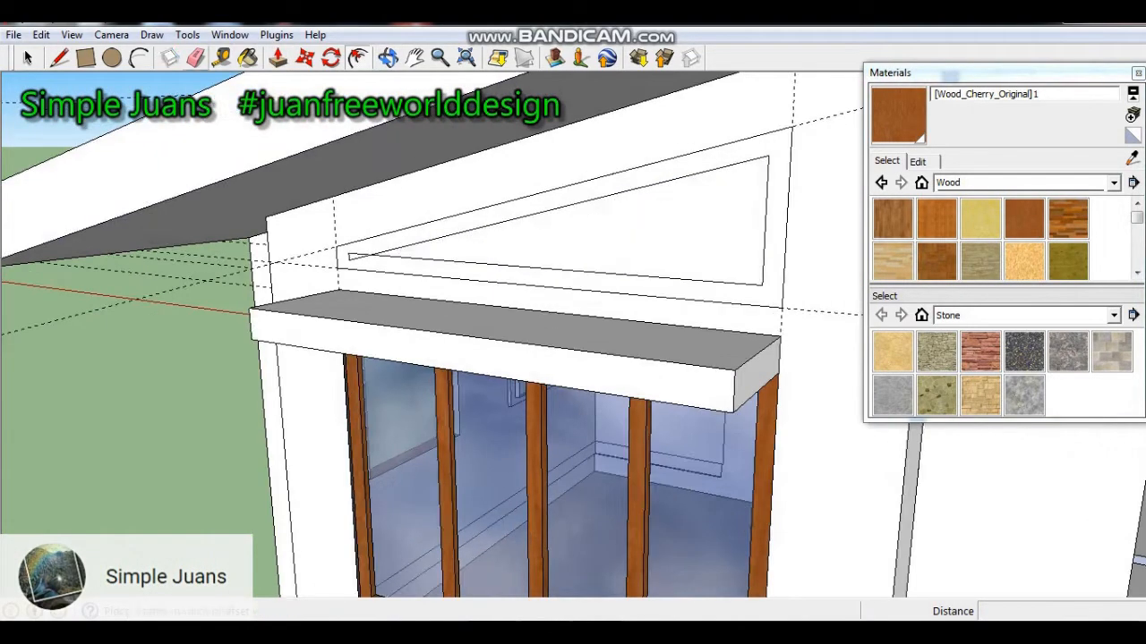
# Paint the frame of the triangular window above the canopy with Wood_Cherry_Original and push/pull the frame face to give it depth.
pyautogui.press('e')
pyautogui.scroll(3, 349, 260)
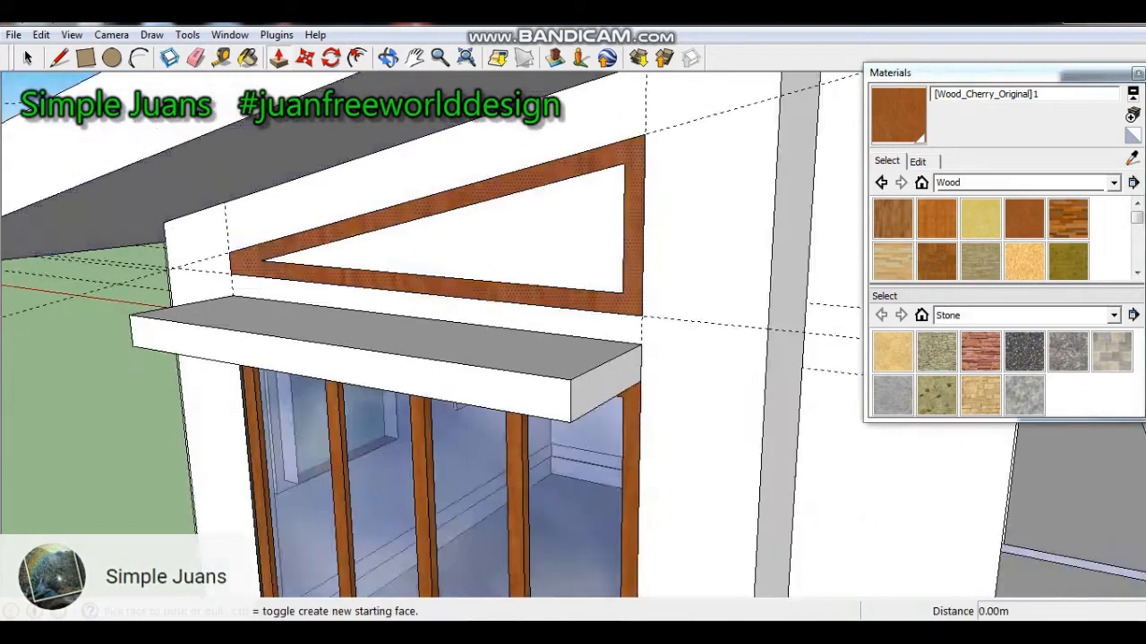
pyautogui.scroll(3, 402, 269)
pyautogui.click(448, 268)
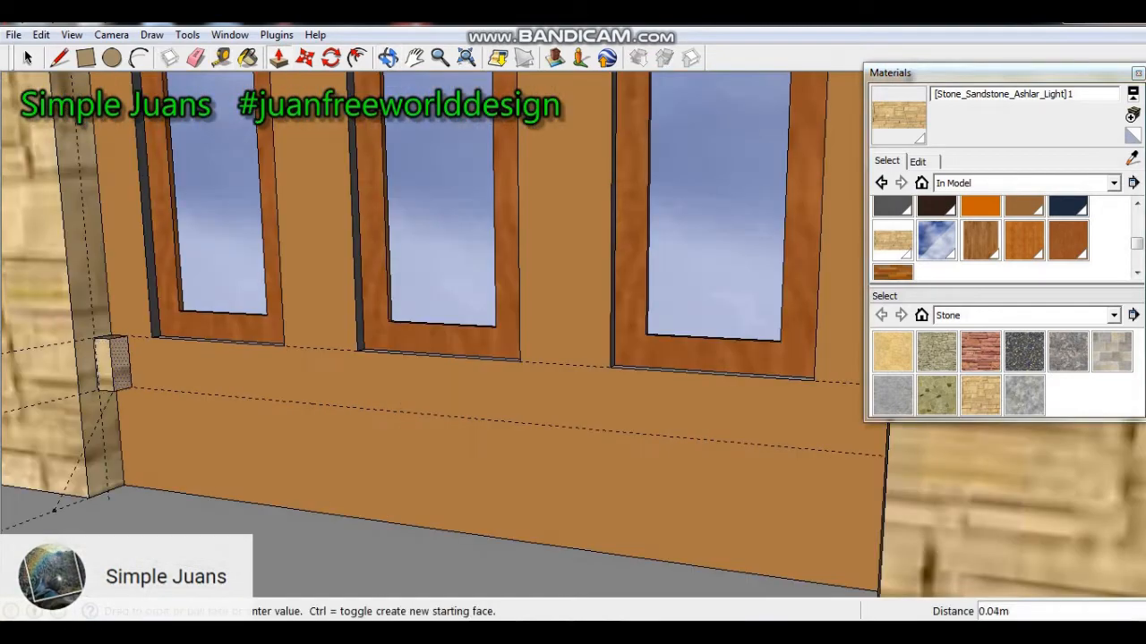
# Extend the sill strip beneath the three narrow windows across to the opposite stone column and paint it with Color_000.
pyautogui.moveTo(269, 385)
pyautogui.mouseDown()
pyautogui.moveTo(53, 509)
pyautogui.moveTo(886, 457)
pyautogui.mouseUp()
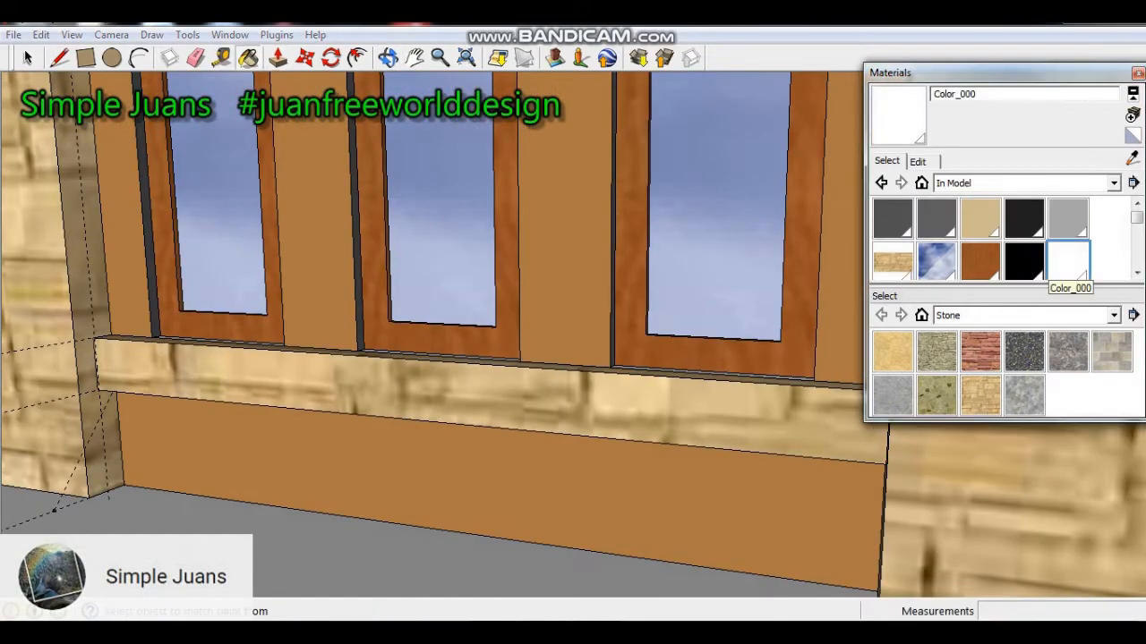
pyautogui.click(492, 403)
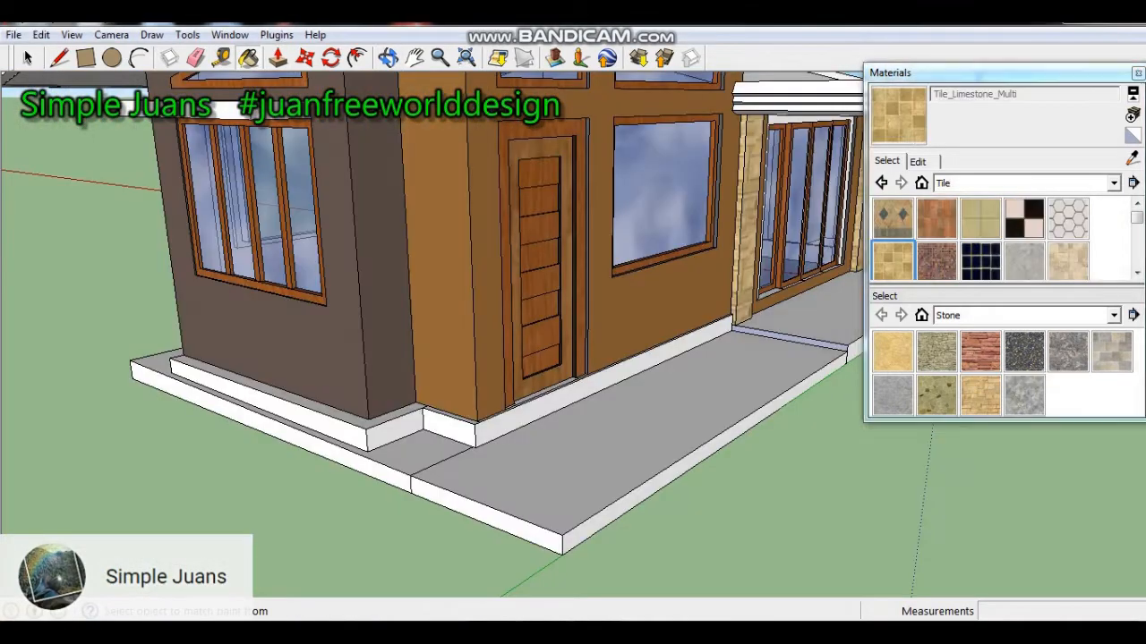
# Paint the porch floor sections from the side door around the stone columns to the carved front door with Tile_Limestone_Multi.
pyautogui.click(591, 466)
pyautogui.moveTo(573, 358); pyautogui.dragTo(501, 340, button='middle')
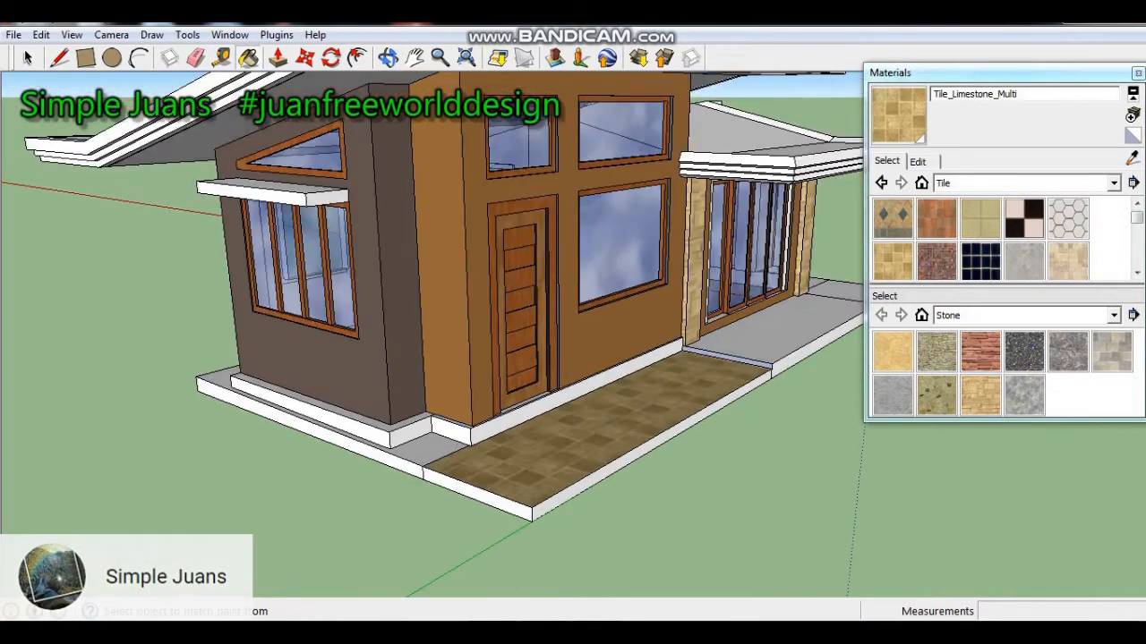
pyautogui.scroll(5, 752, 375)
pyautogui.scroll(-5, 627, 358)
pyautogui.moveTo(717, 358); pyautogui.dragTo(403, 349, button='middle')
pyautogui.click(892, 261)
pyautogui.click(673, 403)
pyautogui.click(806, 363)
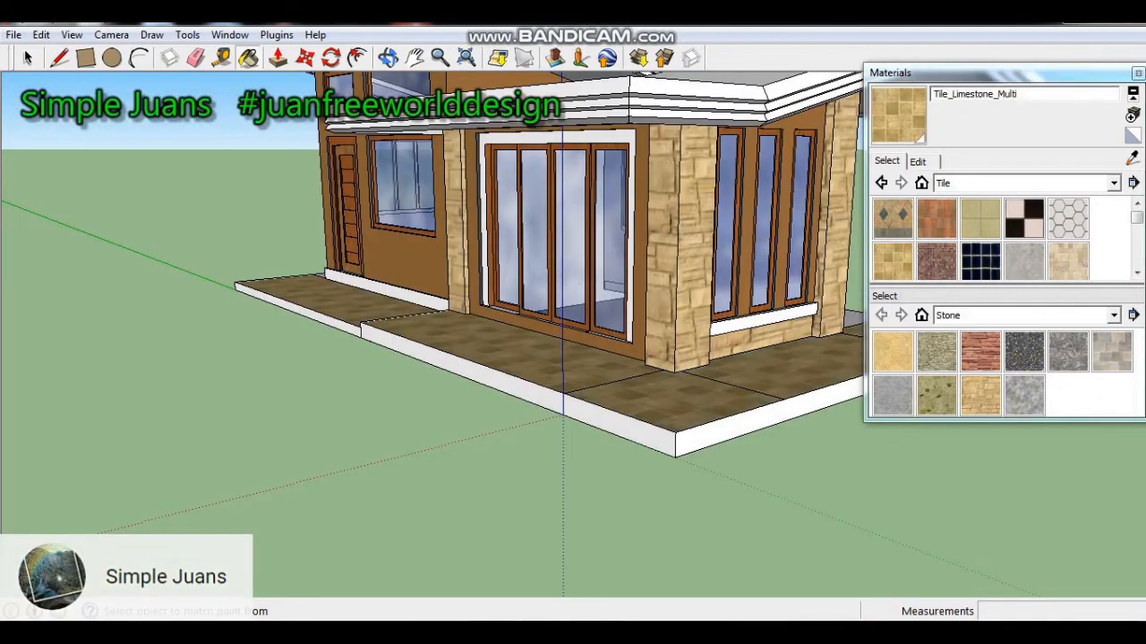
pyautogui.moveTo(698, 376); pyautogui.dragTo(465, 385, button='middle')
pyautogui.click(892, 262)
pyautogui.click(626, 371)
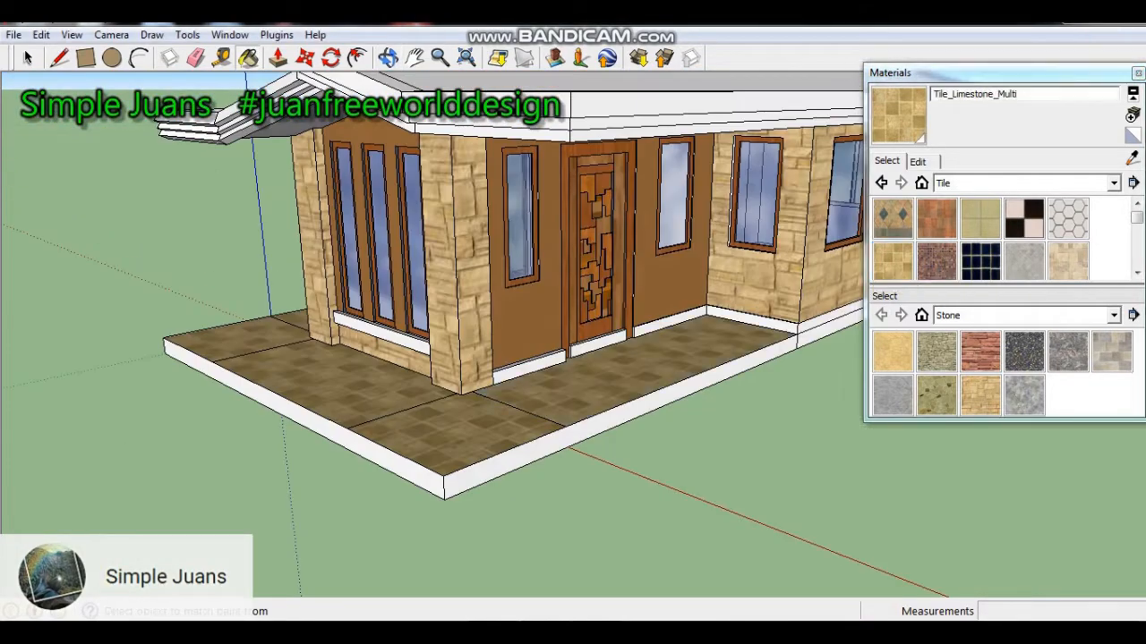
# Paint the porch slab's outer edges with Color_006 and the bare base ledge below the dark wall with Vegetation_HoneyLocust.
pyautogui.click(1114, 183)
pyautogui.click(960, 227)
pyautogui.click(936, 262)
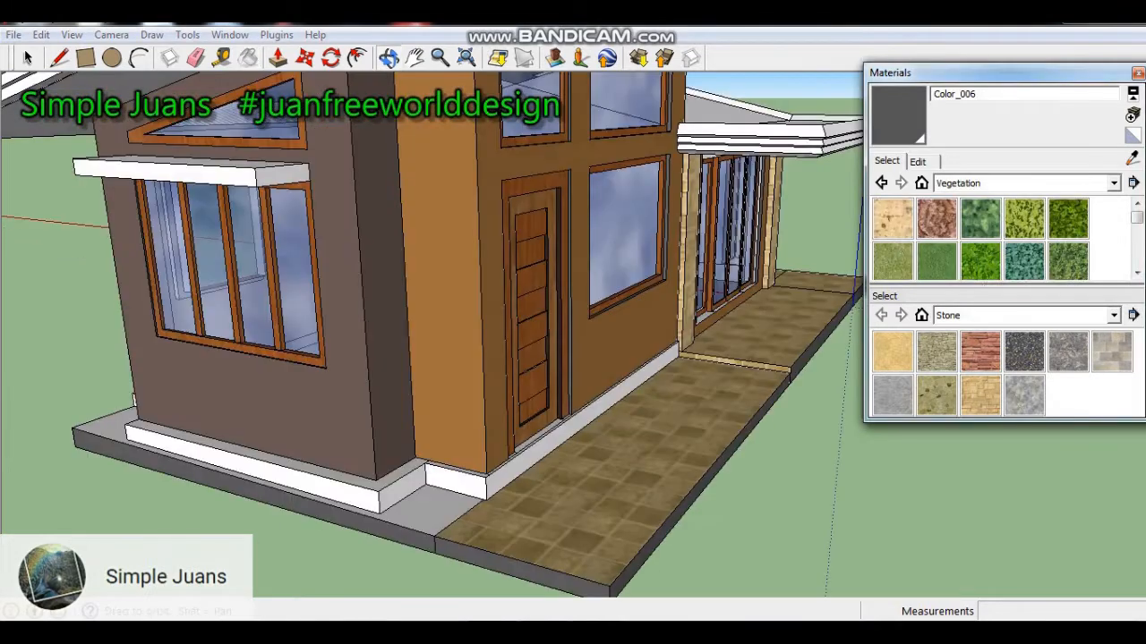
pyautogui.click(980, 261)
pyautogui.click(421, 497)
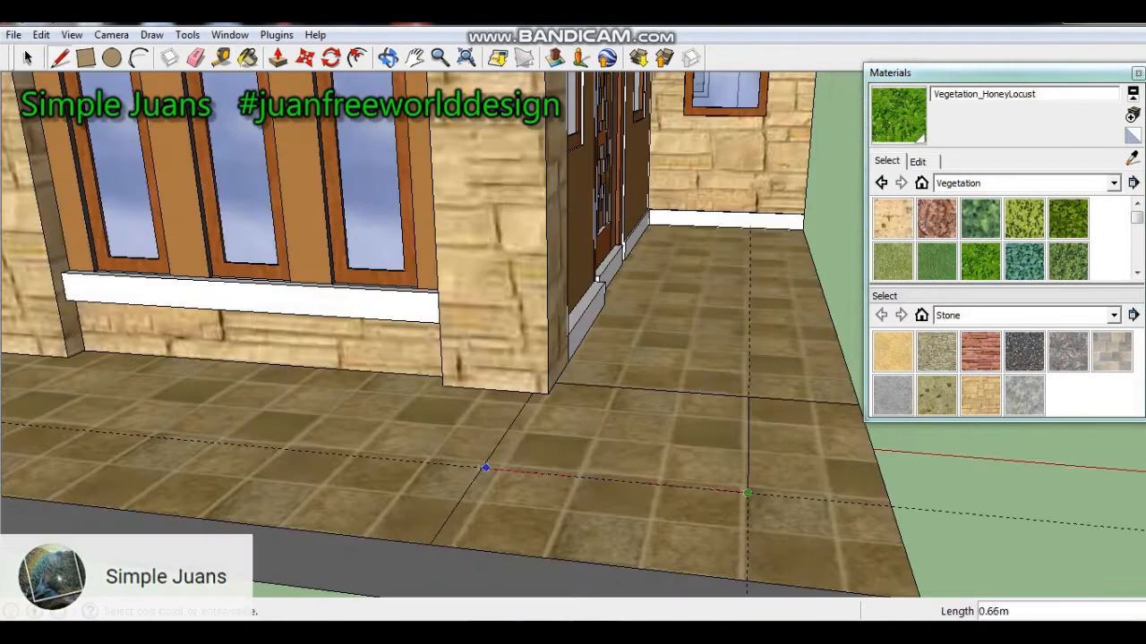
# Form a raised L-shaped planter in Stone_Vein_Gray at the porch corner and push/pull its inset inner face.
pyautogui.scroll(-2, 493, 437)
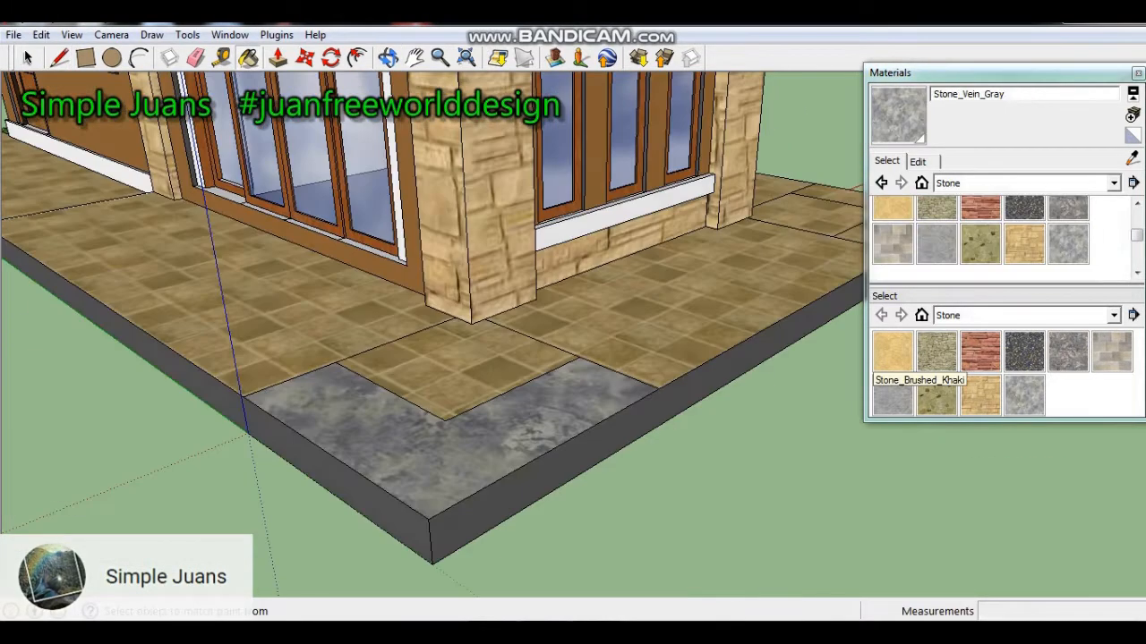
pyautogui.click(439, 456)
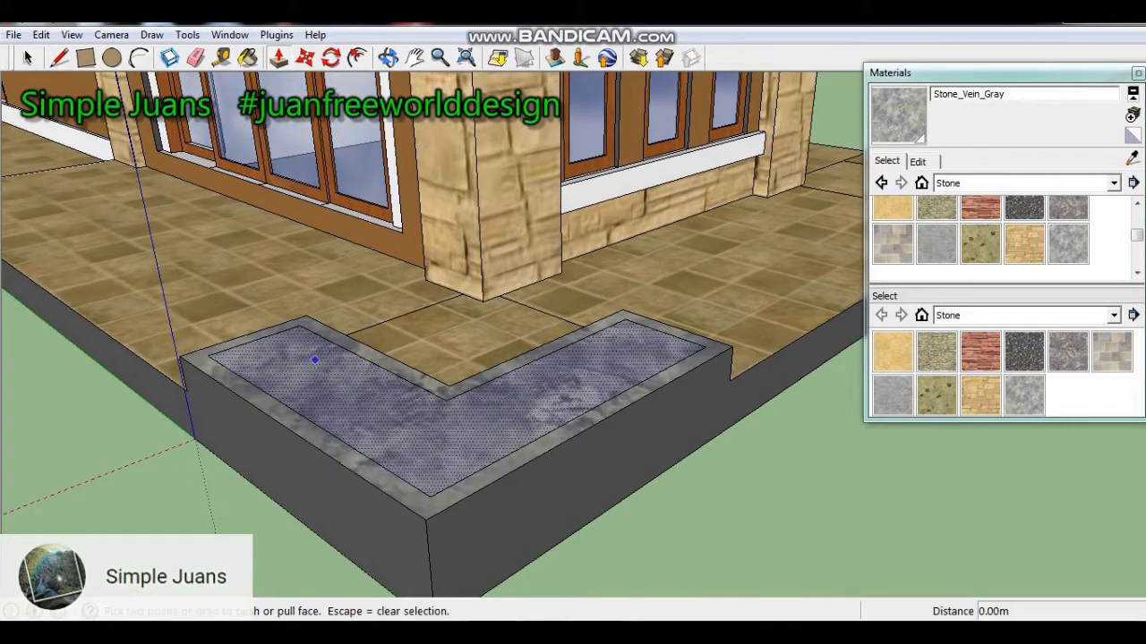
pyautogui.click(315, 360)
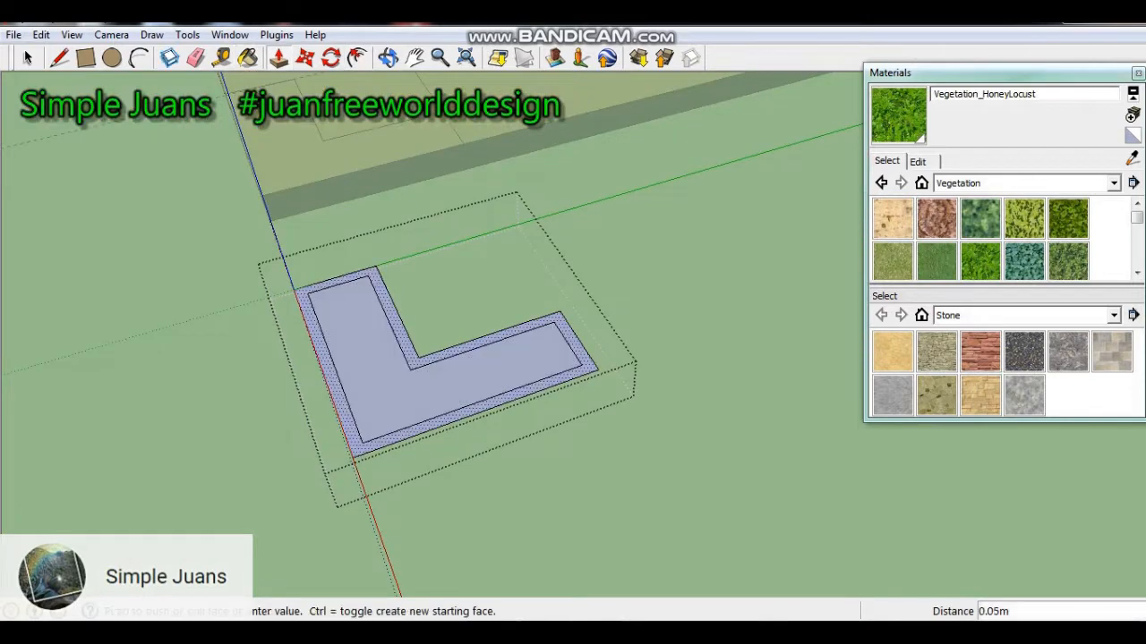
# Pull the rim of the separate L-shaped planter up 0.1 m and move the grass-filled planter onto the porch's other corner.
pyautogui.click(474, 409)
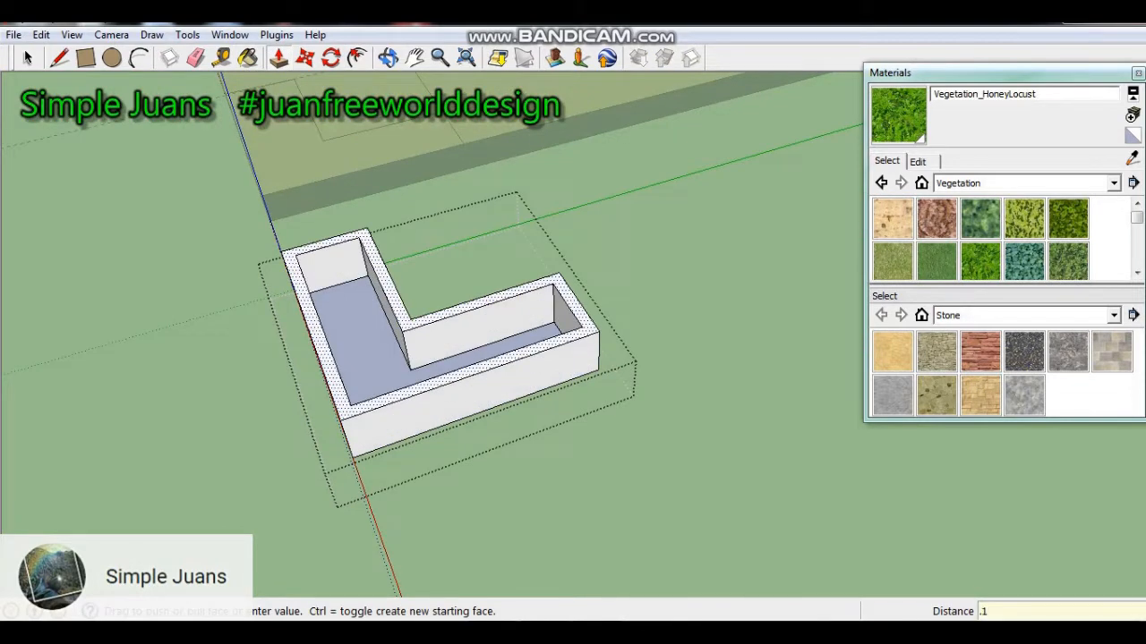
pyautogui.press('Return')
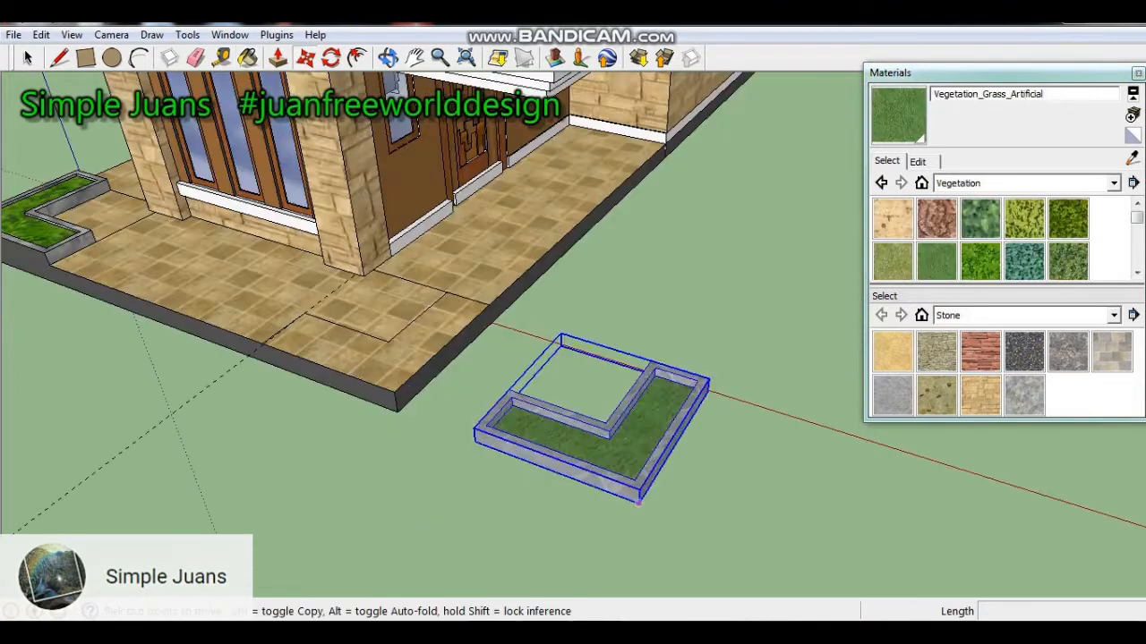
pyautogui.click(634, 435)
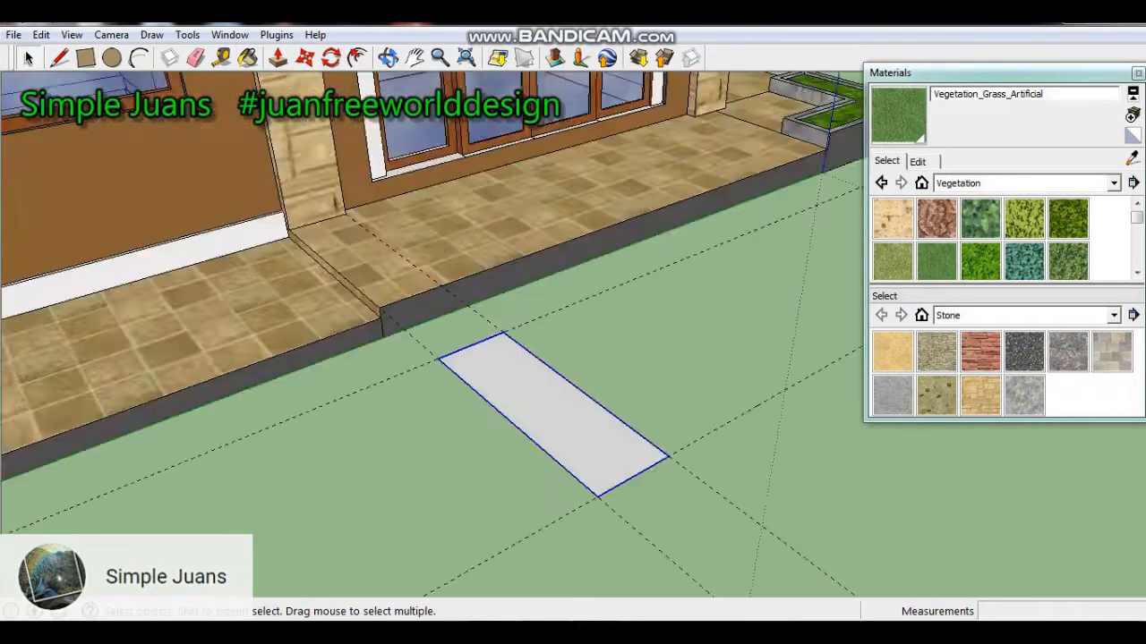
# Extrude the narrow rectangle on the ground beside the porch step 1.2 m.
pyautogui.write('p1.2')
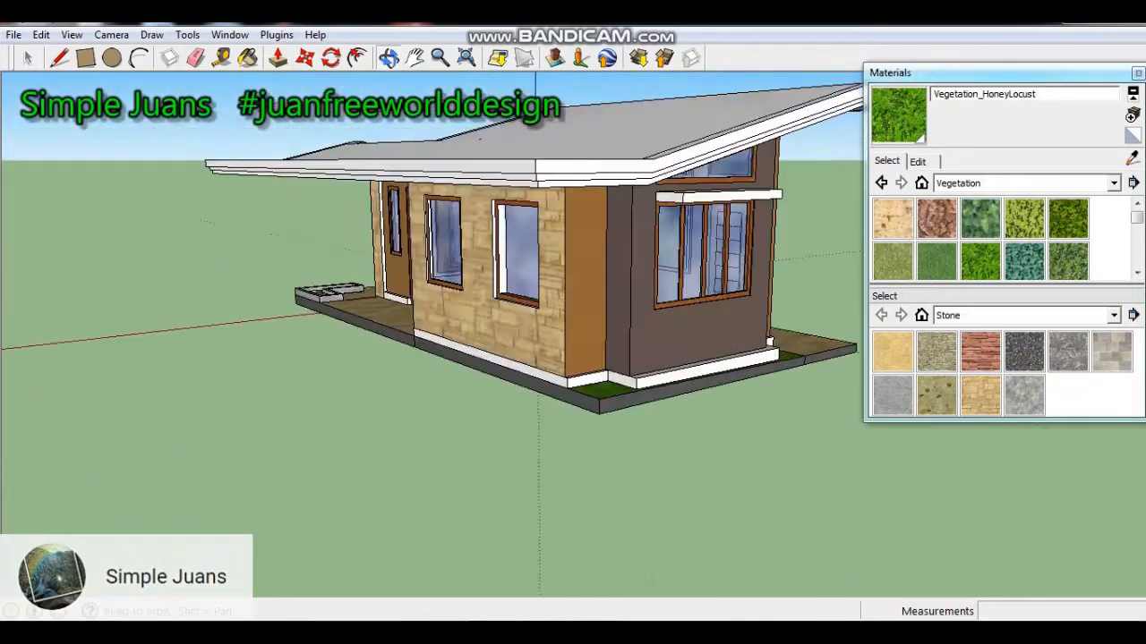
# Paint the sloped surfaces of the main and lower roofs with Roofing_Shingles_Asphalt.
pyautogui.moveTo(394, 340)
pyautogui.mouseDown(button='middle')
pyautogui.moveTo(456, 349)
pyautogui.moveTo(546, 402)
pyautogui.moveTo(609, 421)
pyautogui.moveTo(743, 313)
pyautogui.moveTo(537, 323)
pyautogui.mouseUp(button='middle')
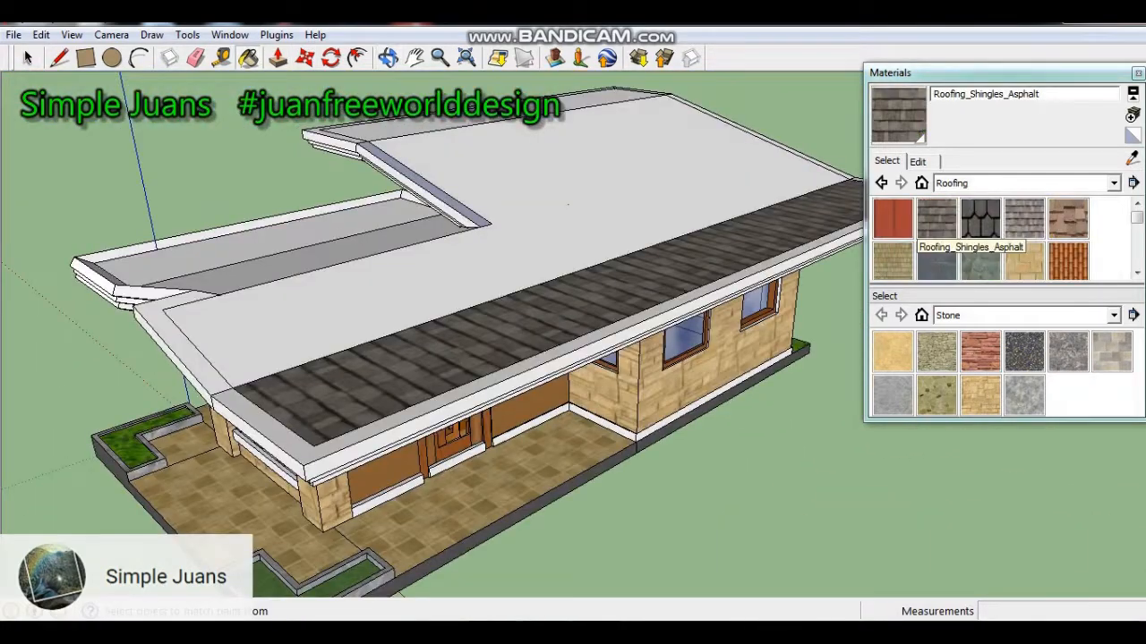
pyautogui.click(511, 281)
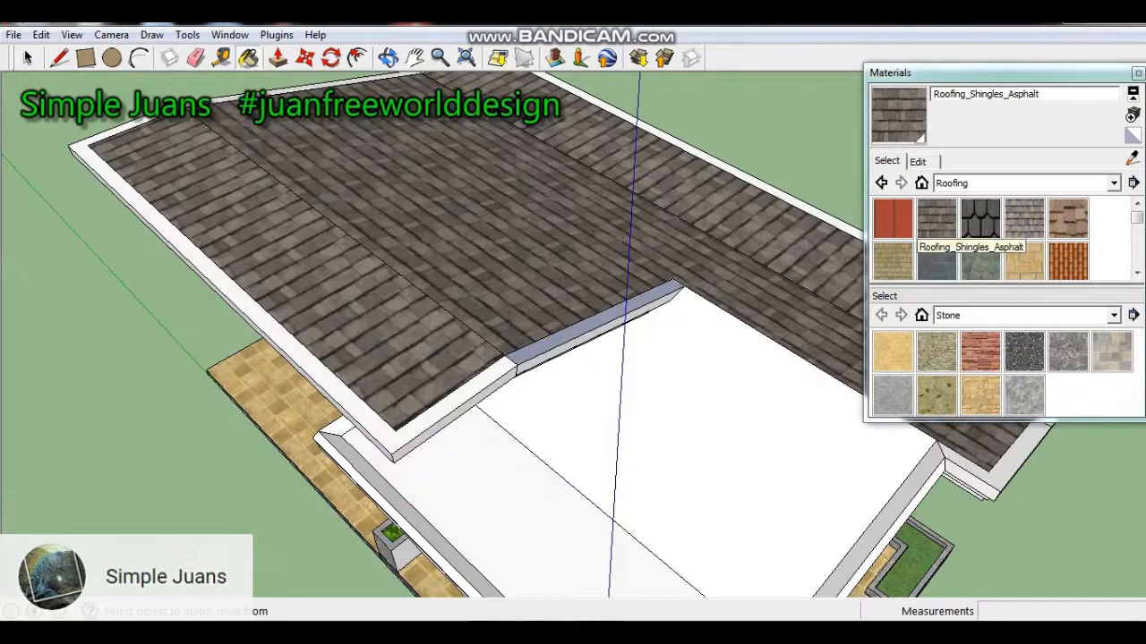
pyautogui.click(699, 416)
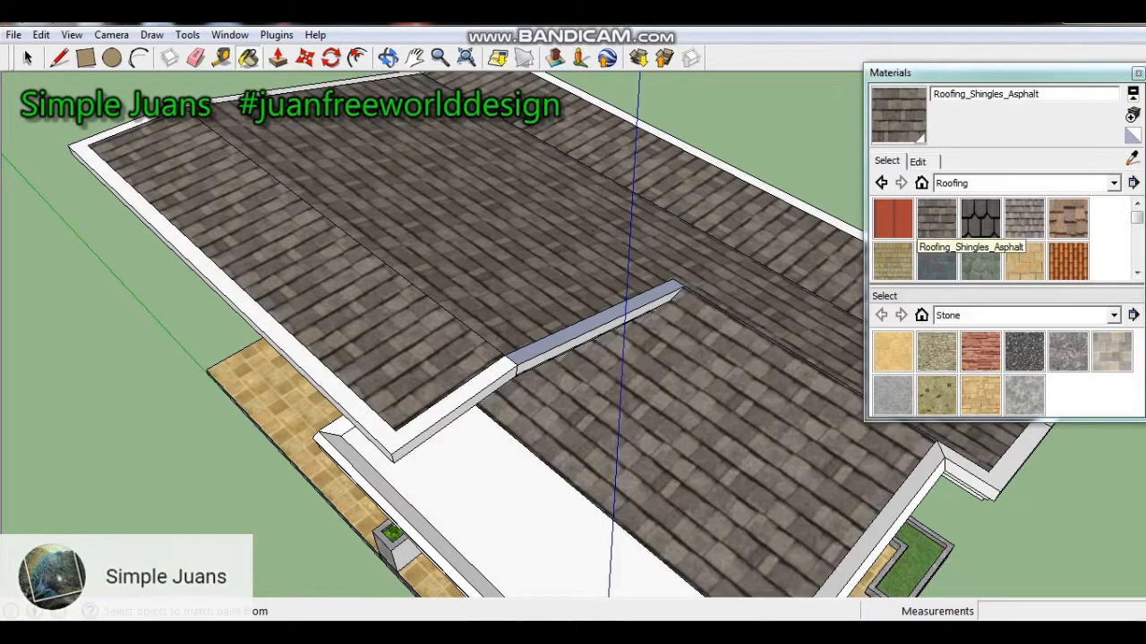
pyautogui.scroll(-3, 673, 276)
pyautogui.click(590, 475)
# Repaint the house's stone columns and stone-clad walls with Stone_Coursed_Rough.
pyautogui.moveTo(591, 465); pyautogui.dragTo(412, 309, button='middle')
pyautogui.moveTo(412, 309); pyautogui.dragTo(376, 296, button='middle')
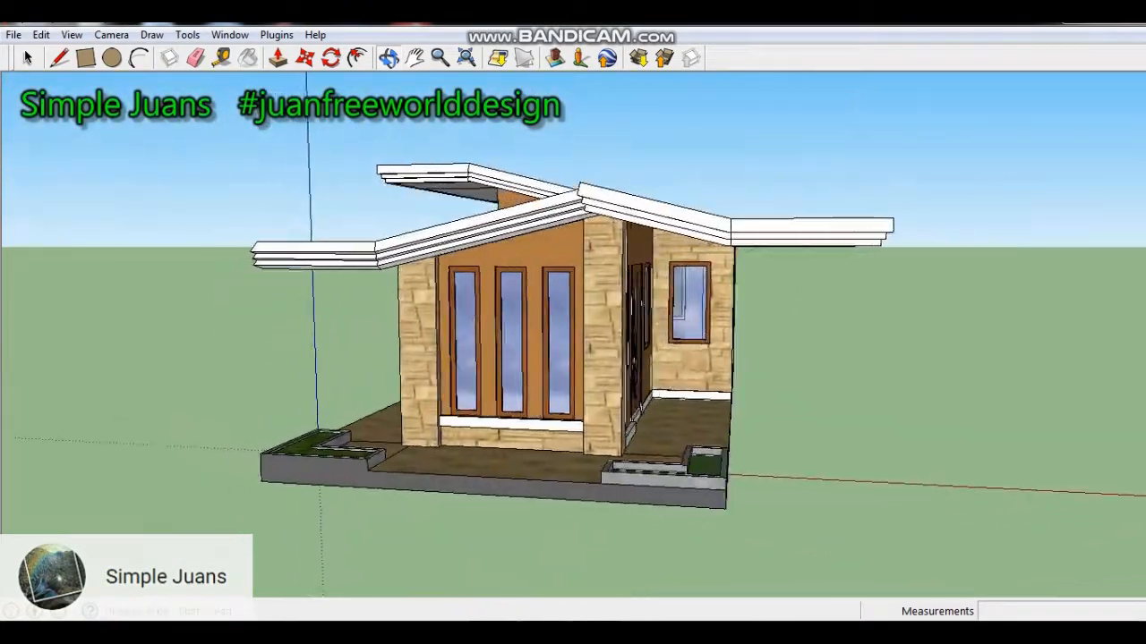
pyautogui.moveTo(358, 573); pyautogui.dragTo(703, 581, button='middle')
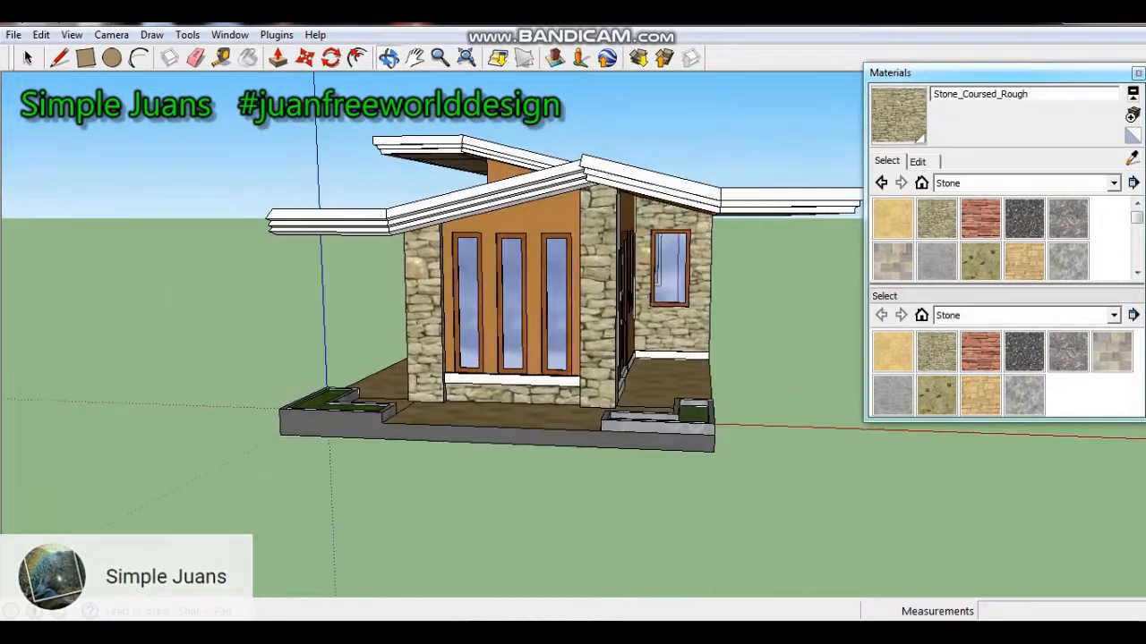
pyautogui.moveTo(313, 358)
pyautogui.mouseDown(button='middle')
pyautogui.moveTo(733, 349)
pyautogui.moveTo(502, 358)
pyautogui.mouseUp(button='middle')
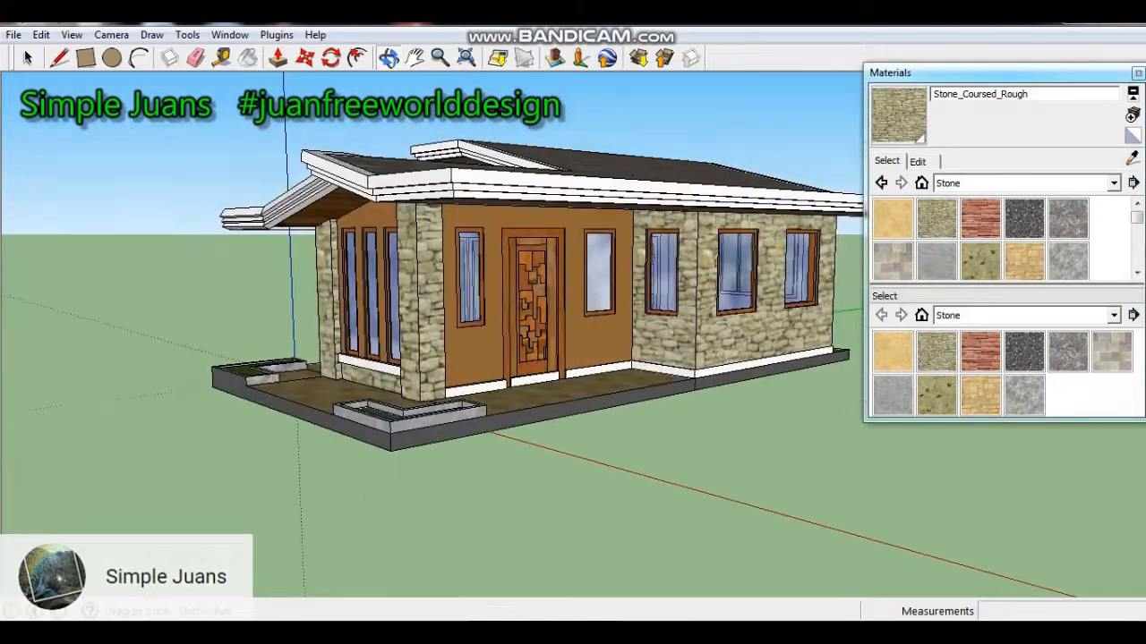